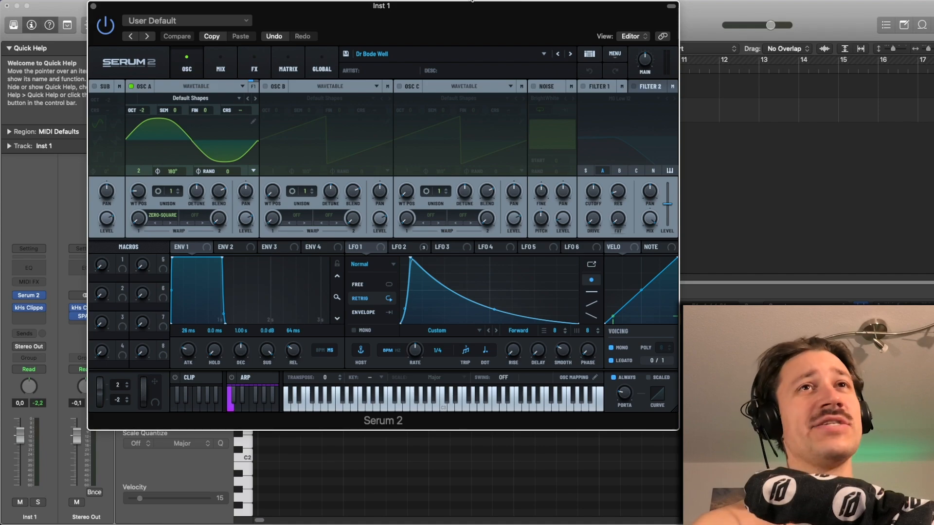
- Play back the complete Dr Bode Well bass patch and look at its mixer routing
key("space")
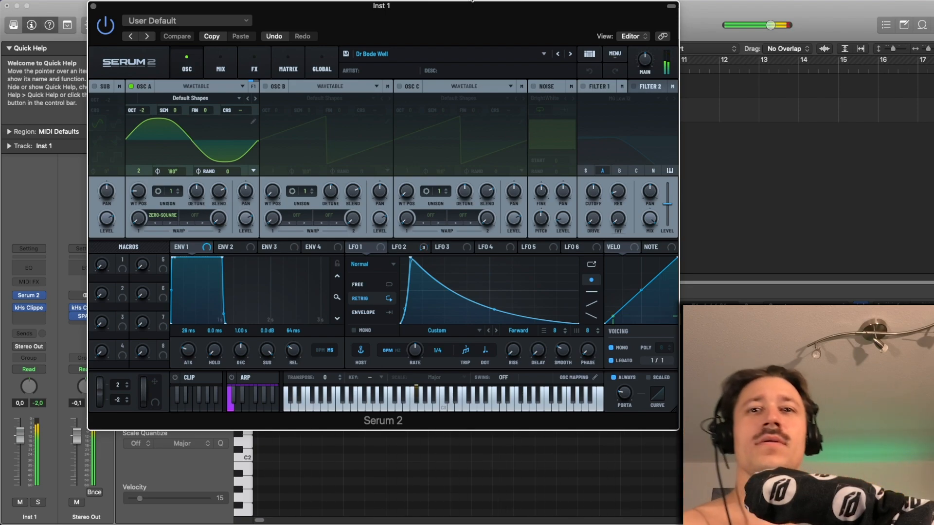
key("space")
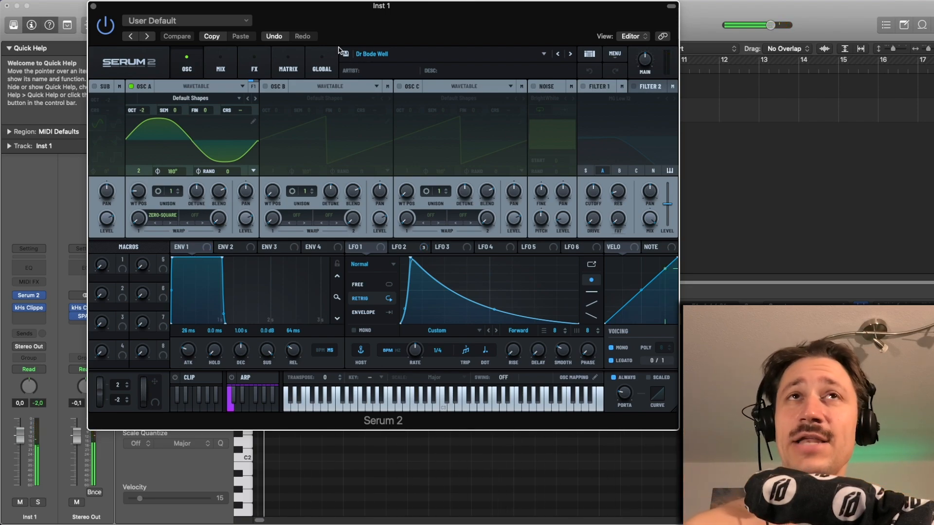
left_click(220, 64)
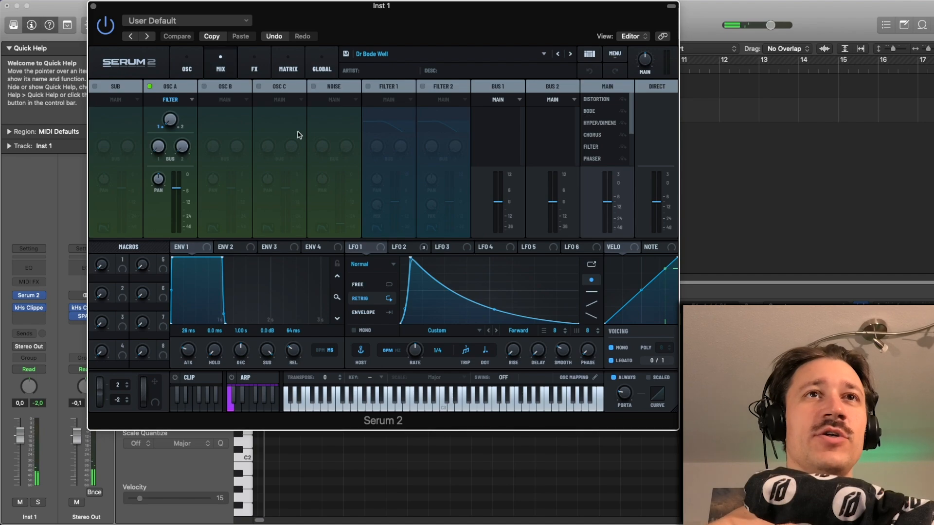
- Bypass the Equalizer, Reverb, Convolve and Splitter L/H effects at the end of the main effects chain
left_click(254, 64)
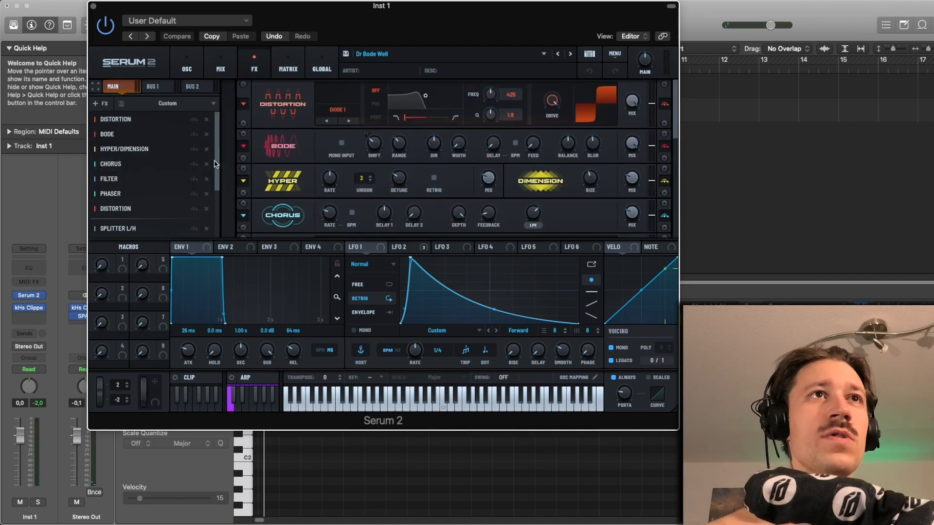
scroll(217, 164, "down", 5)
left_click(194, 231)
left_click(194, 215)
left_click(194, 195)
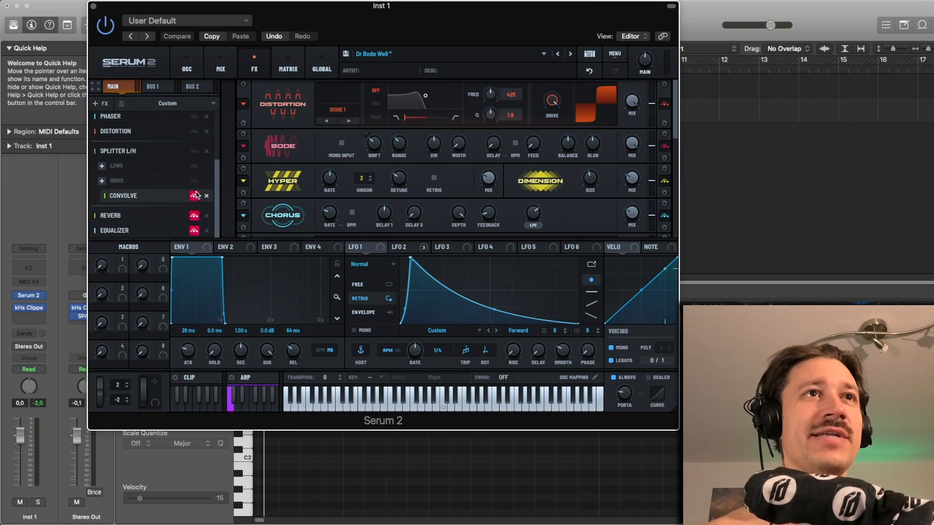
left_click(194, 151)
- Bypass the remaining main-chain effects: the second Distortion, Phaser, Filter, Chorus, Hyper/Dimension, Bode and the first Distortion
left_click_drag(219, 175, 219, 143)
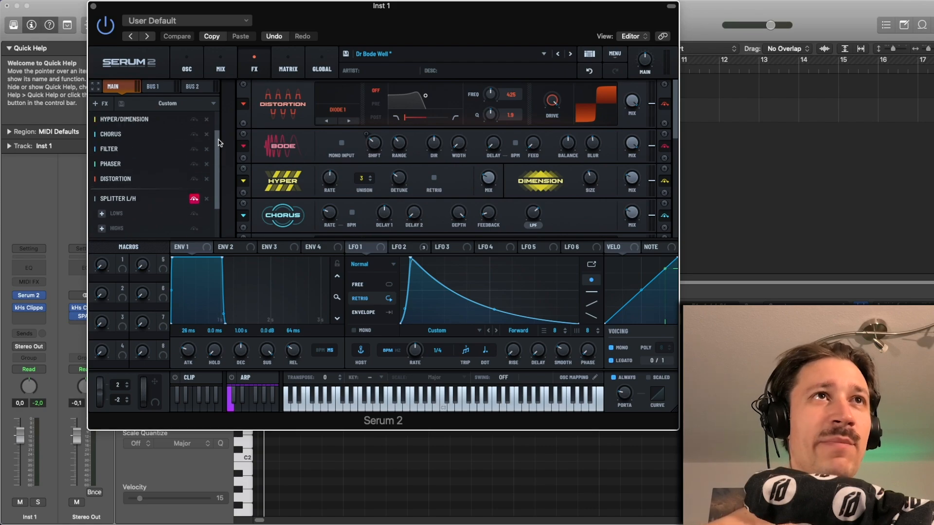
left_click(194, 179)
left_click(194, 164)
left_click(194, 148)
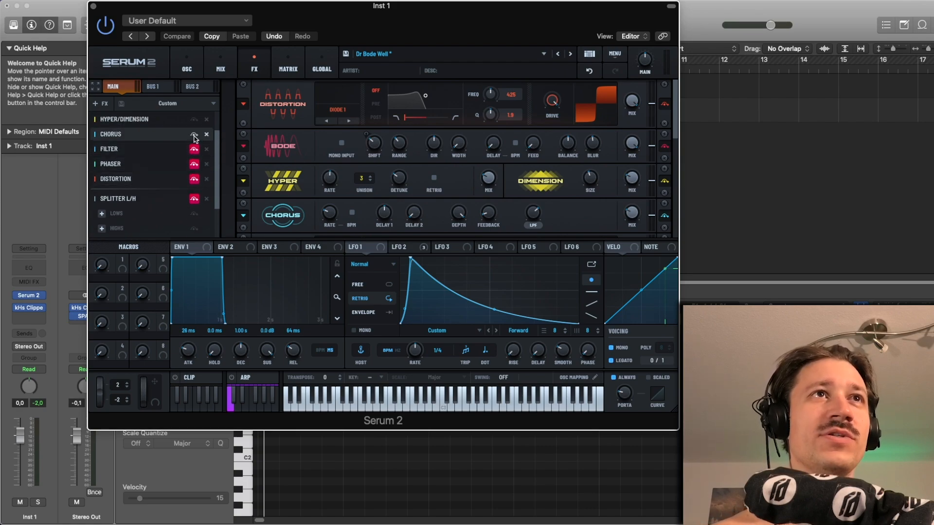
left_click(194, 135)
left_click(194, 120)
left_click_drag(217, 145, 215, 98)
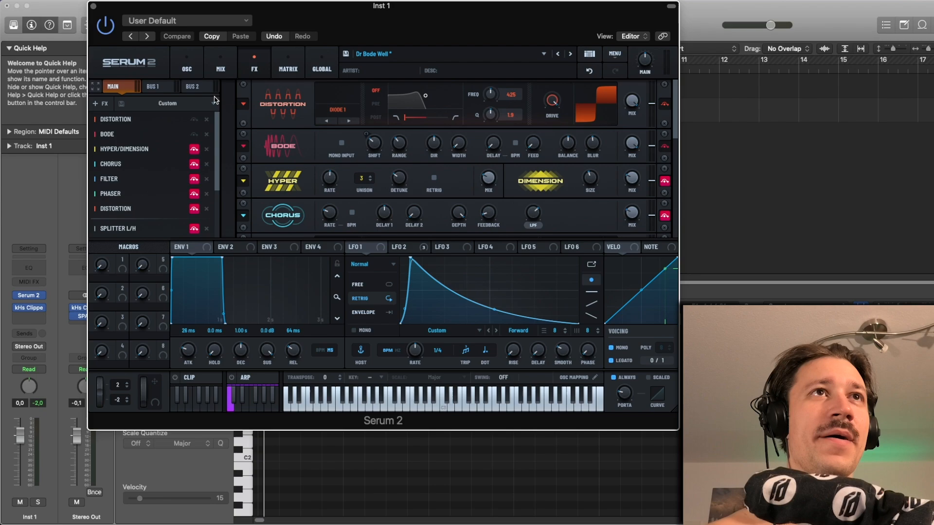
left_click(194, 134)
left_click(194, 119)
- Return to the oscillator view, solo the Inst 1 track and play the patch without effects
left_click(199, 66)
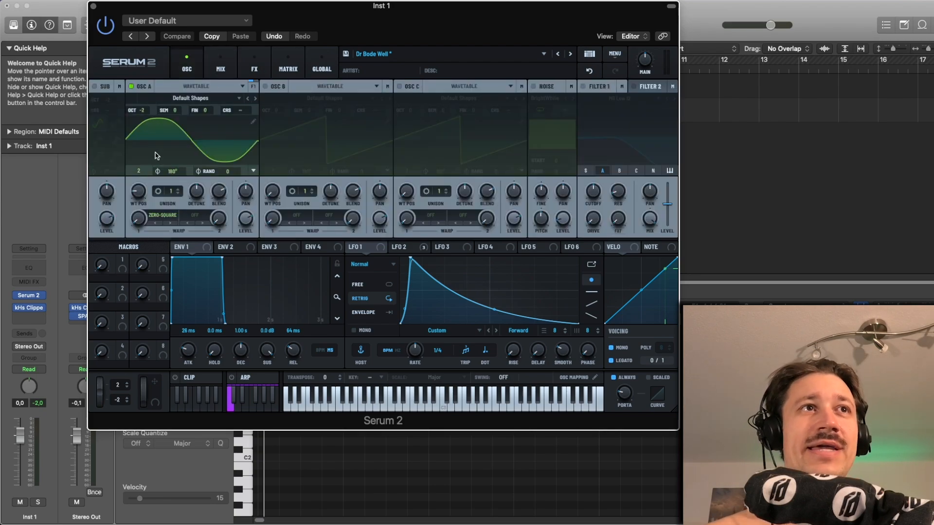
left_click(43, 502)
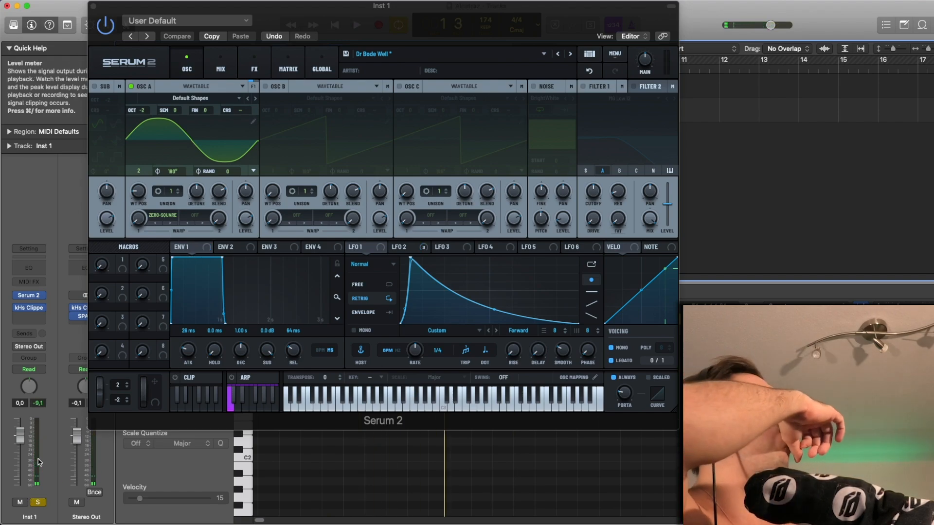
key("space")
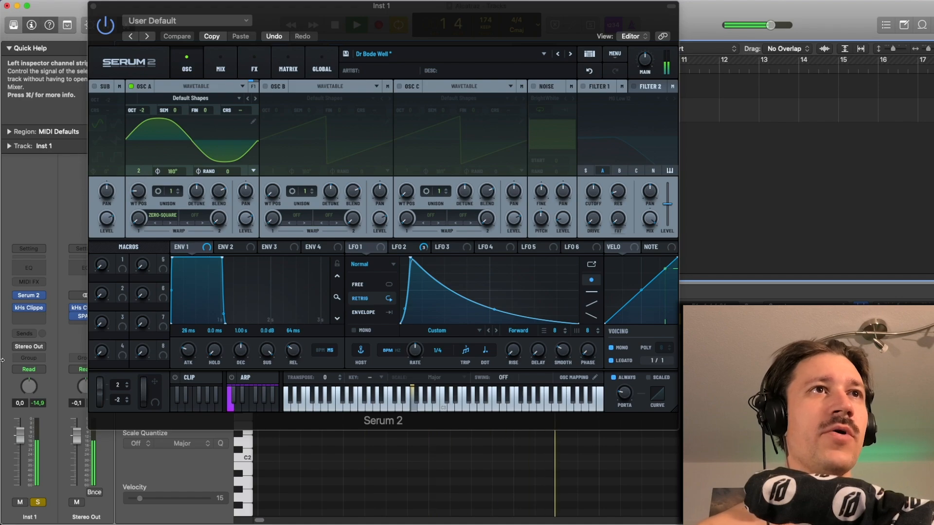
- Try oscillator A with its Zero-Square warp switched off, look over the other warp modes, and undo the change
left_click(163, 215)
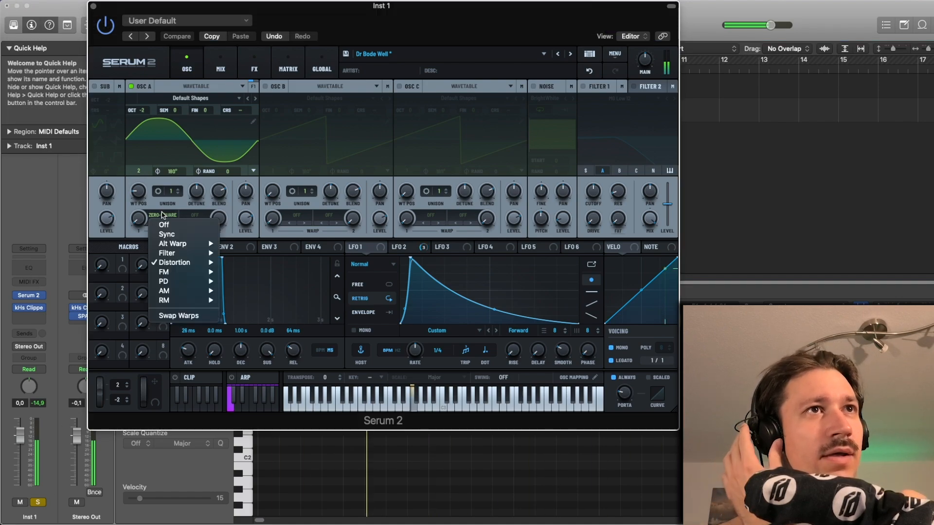
left_click(170, 230)
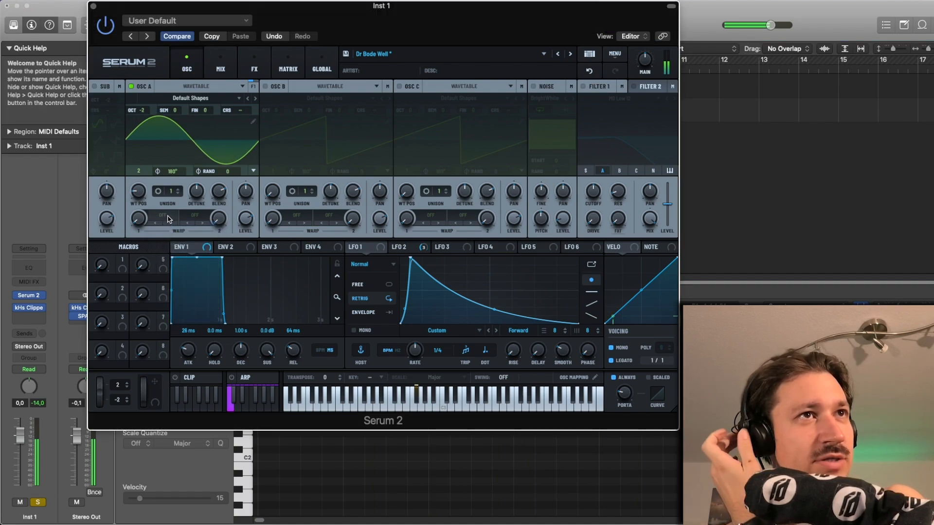
left_click(168, 218)
mouse_move(177, 294)
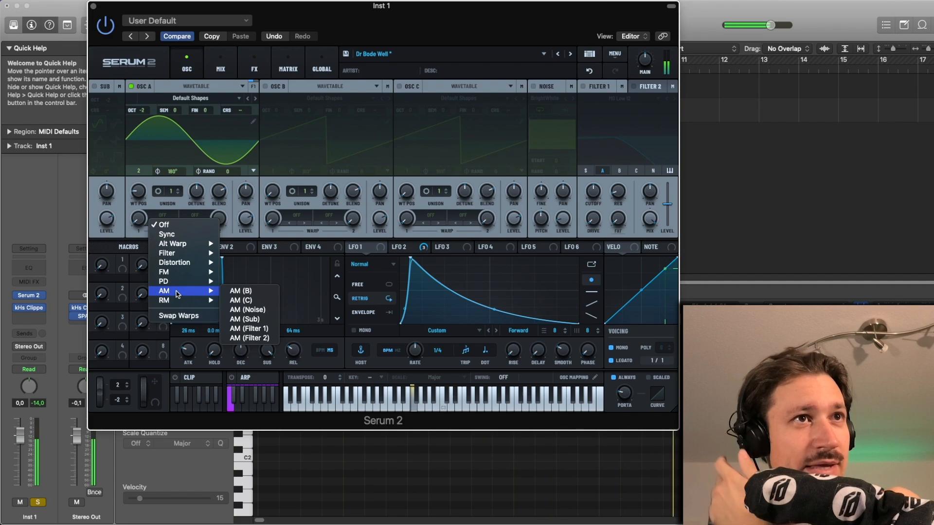
left_click(178, 202)
left_click(589, 71)
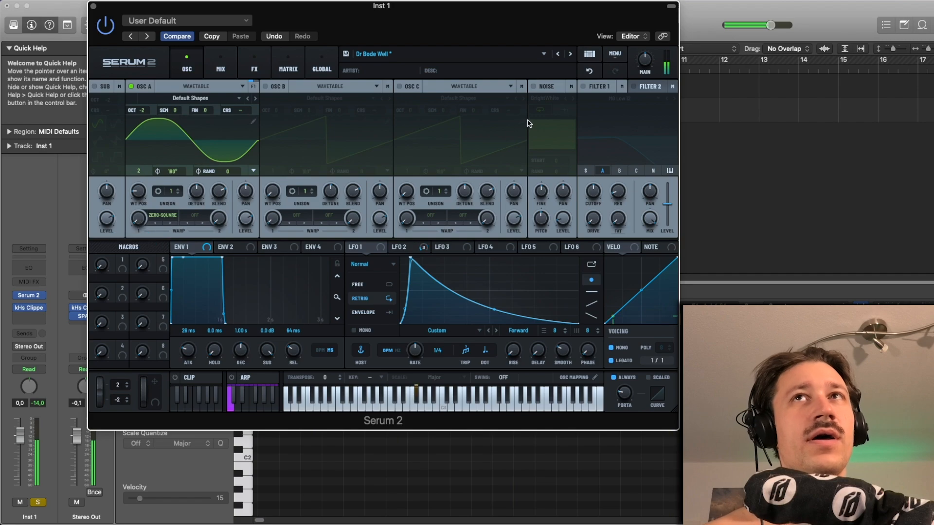
- Try raising oscillator A's Zero-Square warp amount until the sine turns square, and undo the change
left_click(589, 71)
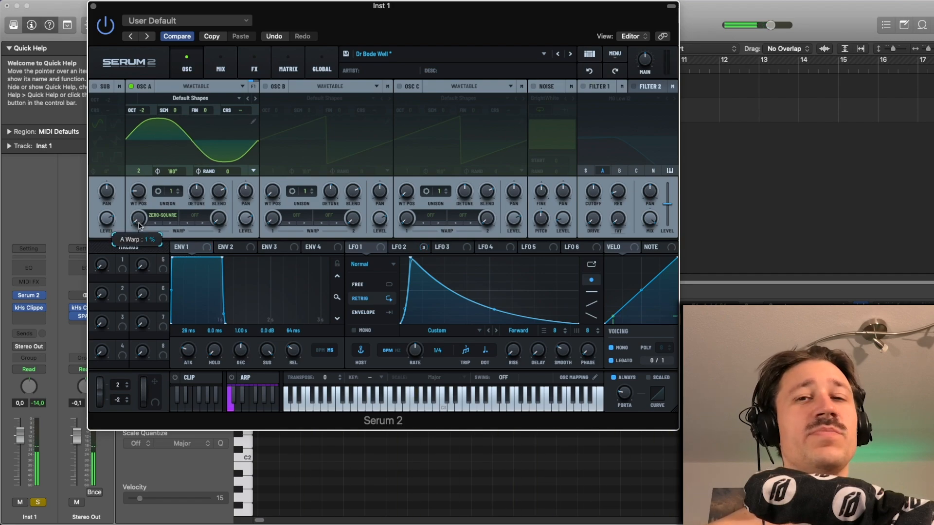
left_click_drag(138, 225, 137, 162)
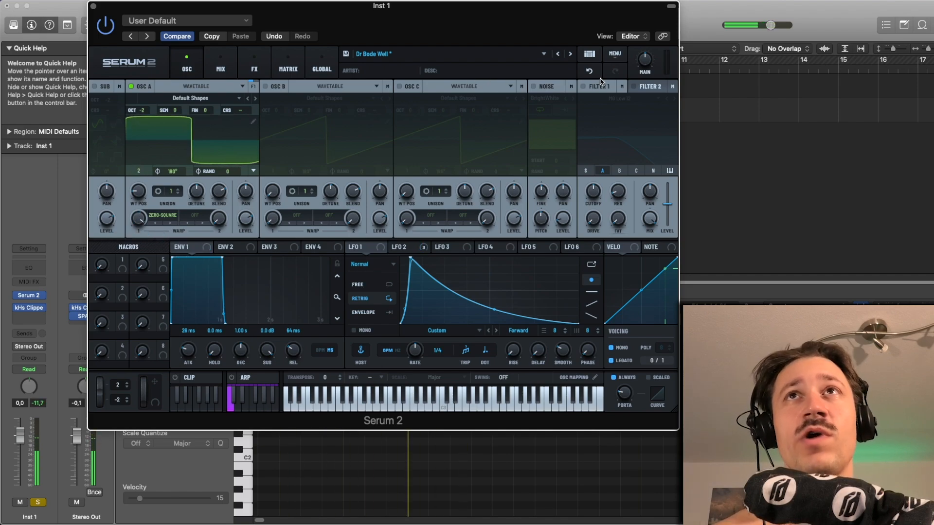
left_click(589, 70)
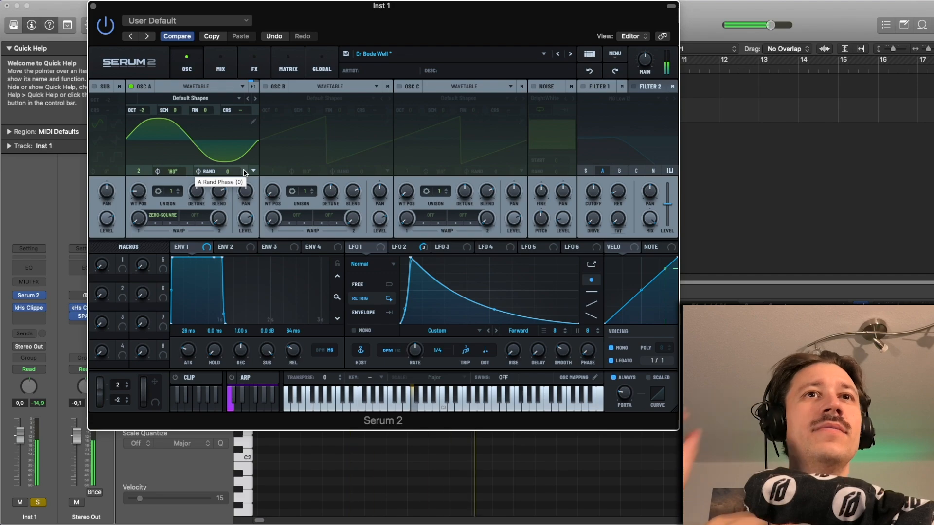
- Re-enable the first Distortion effect in the main chain and play the patch with it
left_click(254, 64)
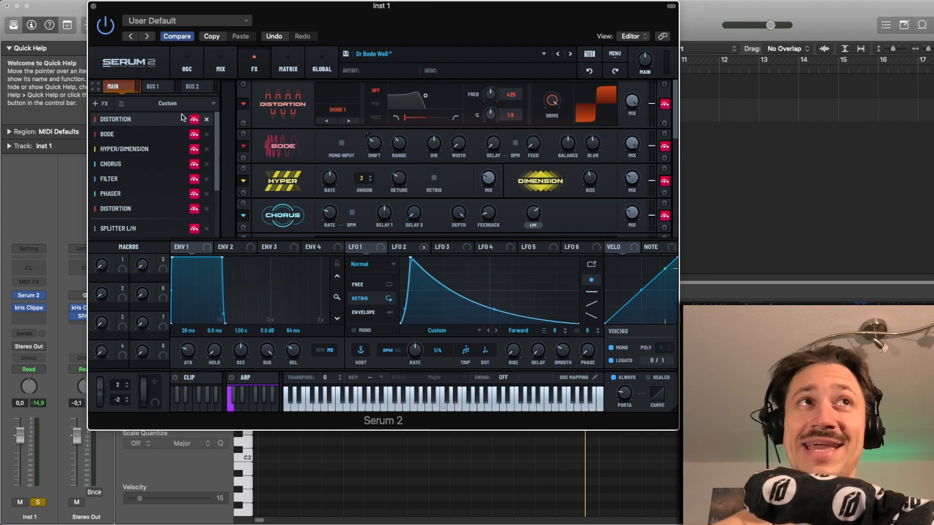
left_click(194, 120)
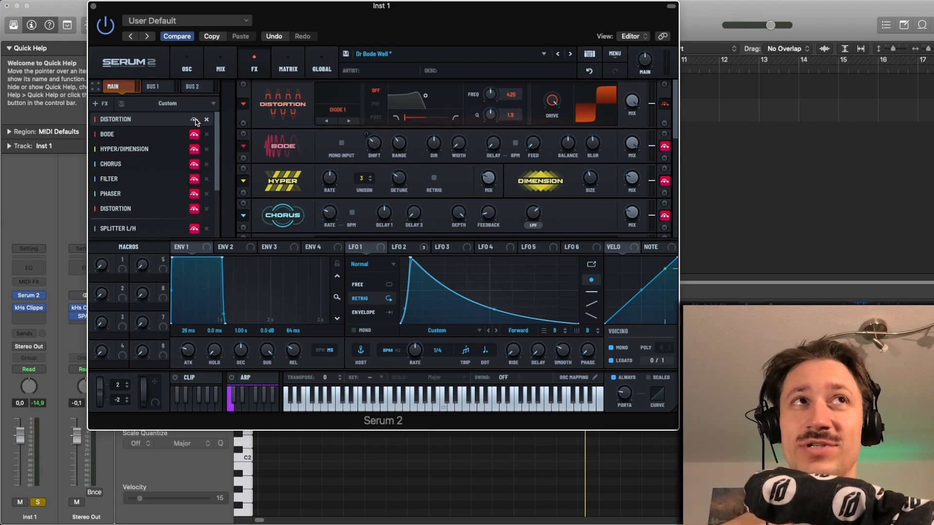
key("space")
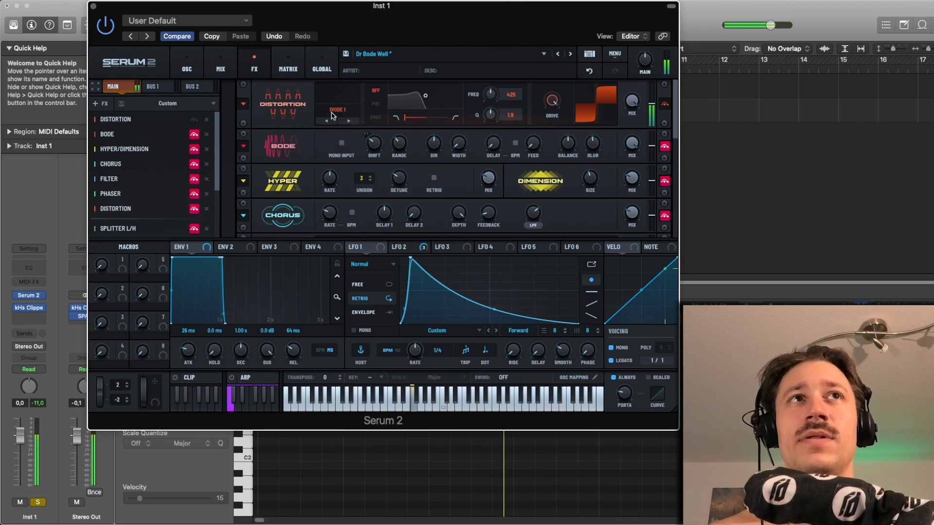
- Re-enable the Bode effect in the main chain and play the patch with it
left_click(194, 135)
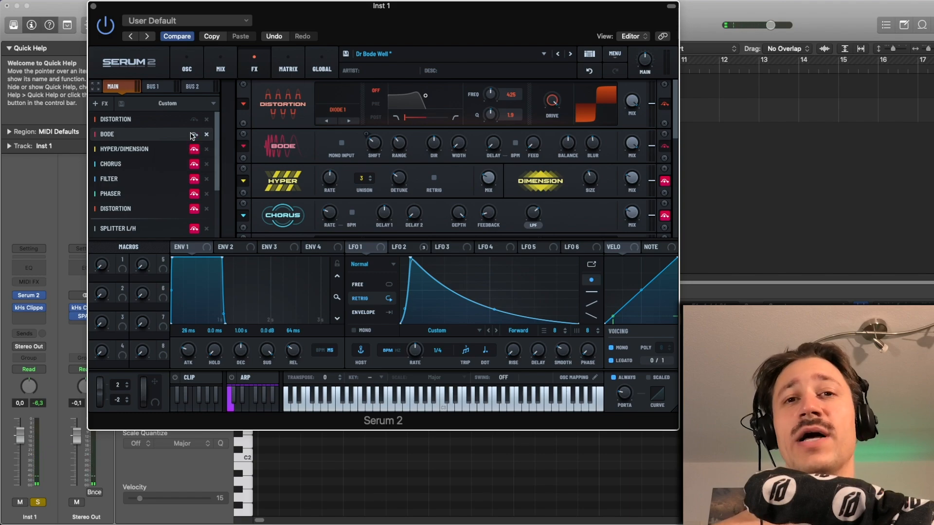
key("space")
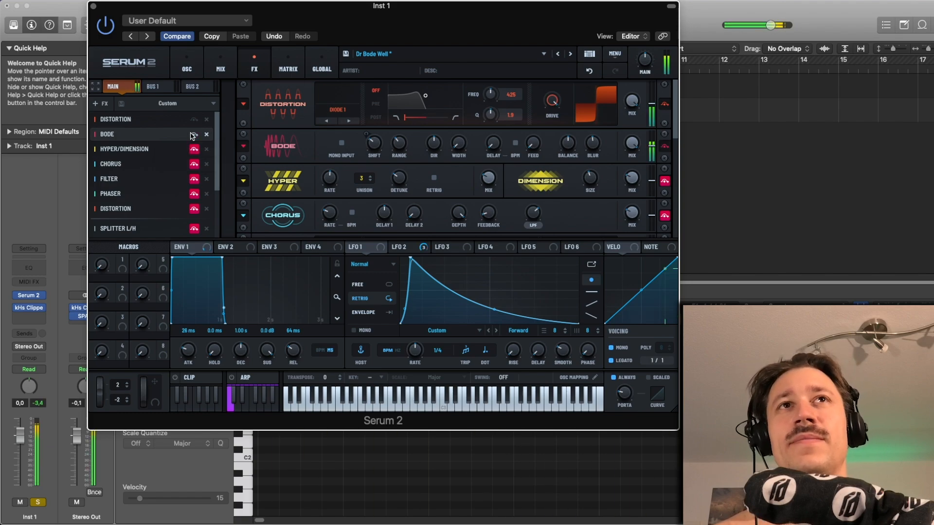
key("n")
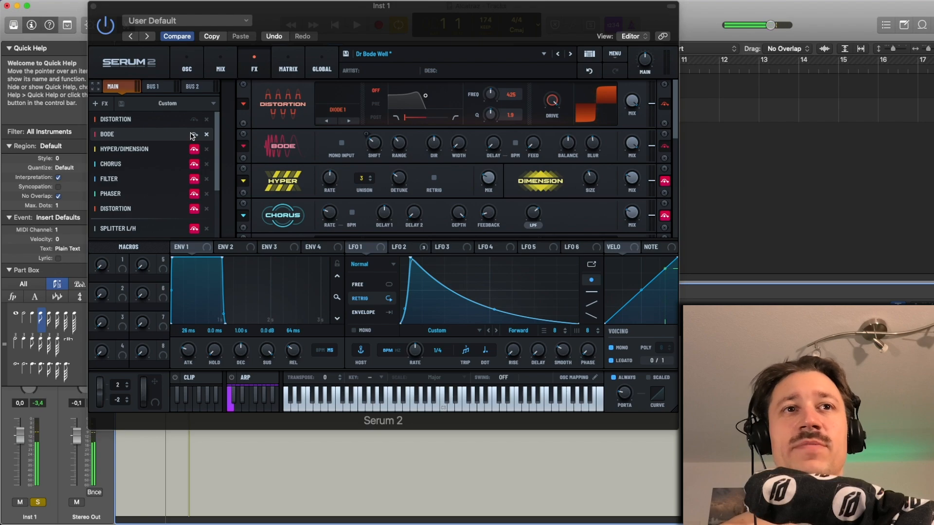
key("n")
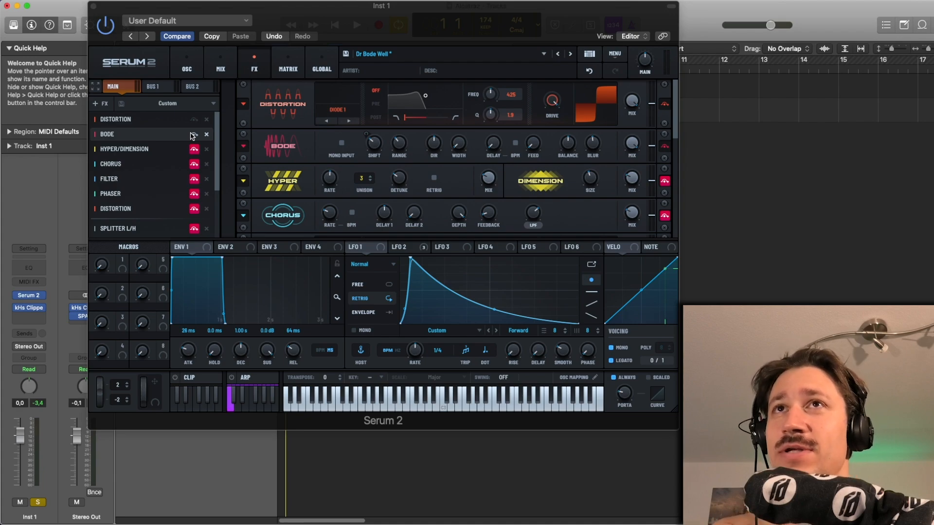
key("space")
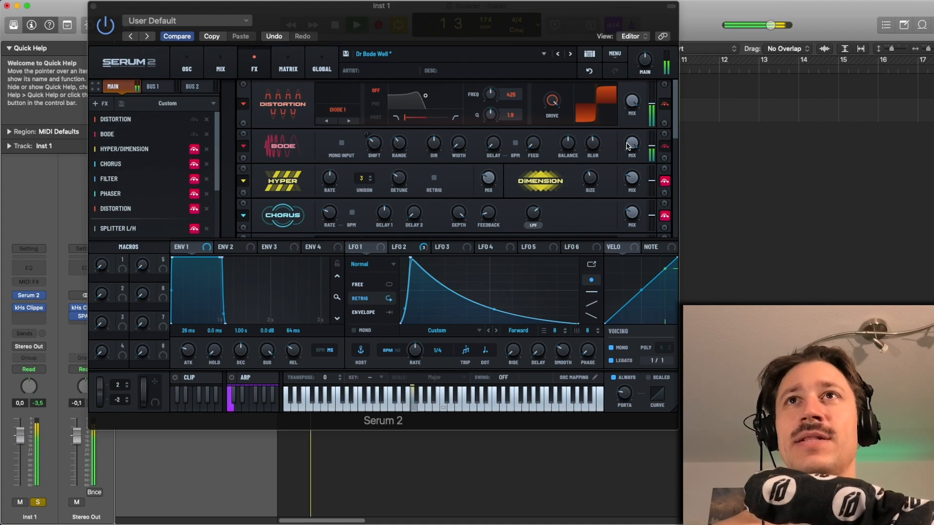
- Examine the Bode effect's settings and show LFO 2, the modulation source of its Shift
left_click(628, 147)
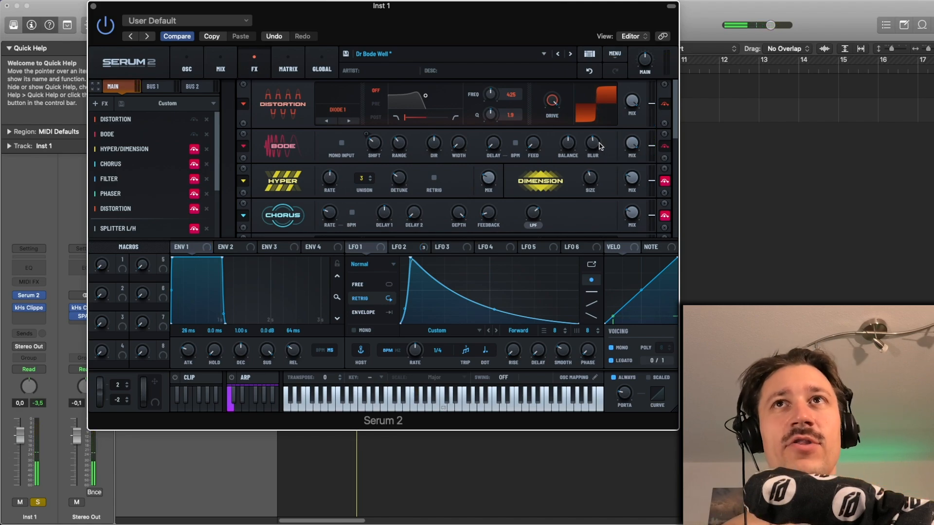
mouse_move(594, 144)
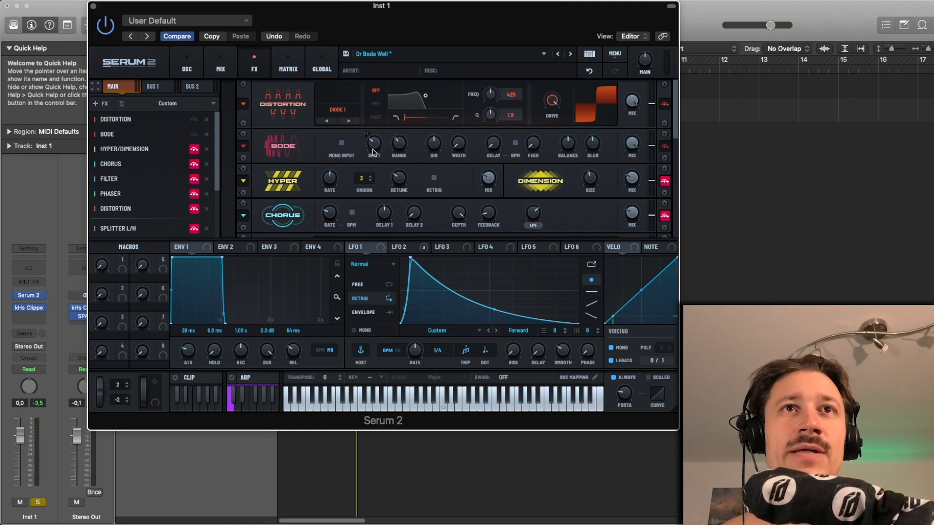
left_click(401, 248)
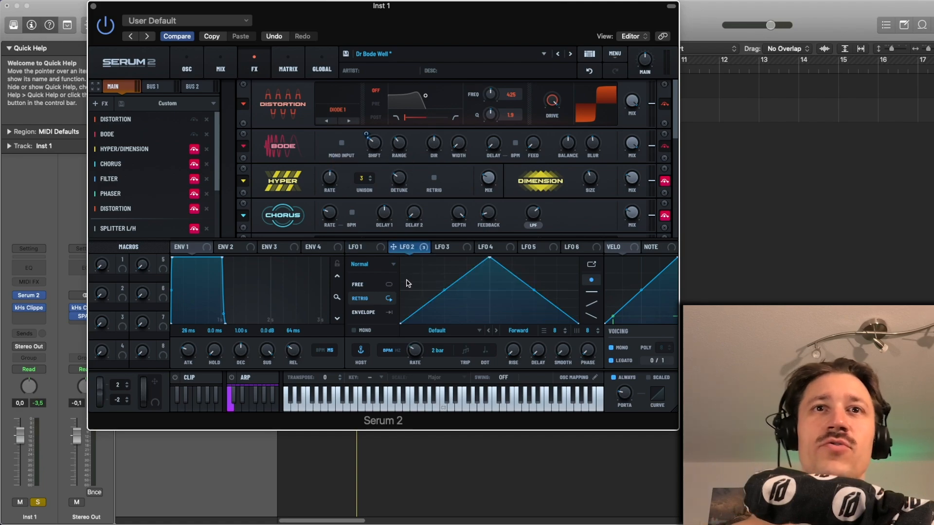
left_click_drag(368, 134, 368, 133)
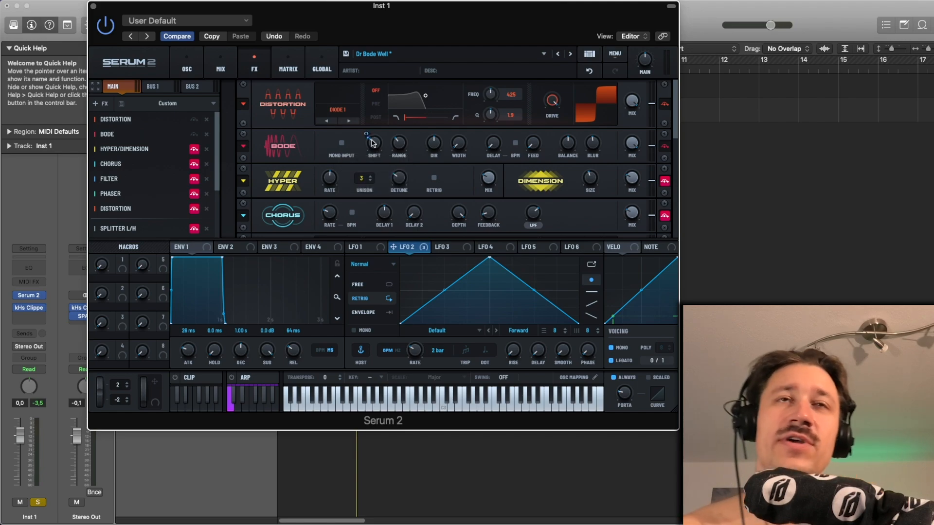
- Try a different Bode Shift amount, undo the change and play the patch with the original setting
mouse_move(377, 148)
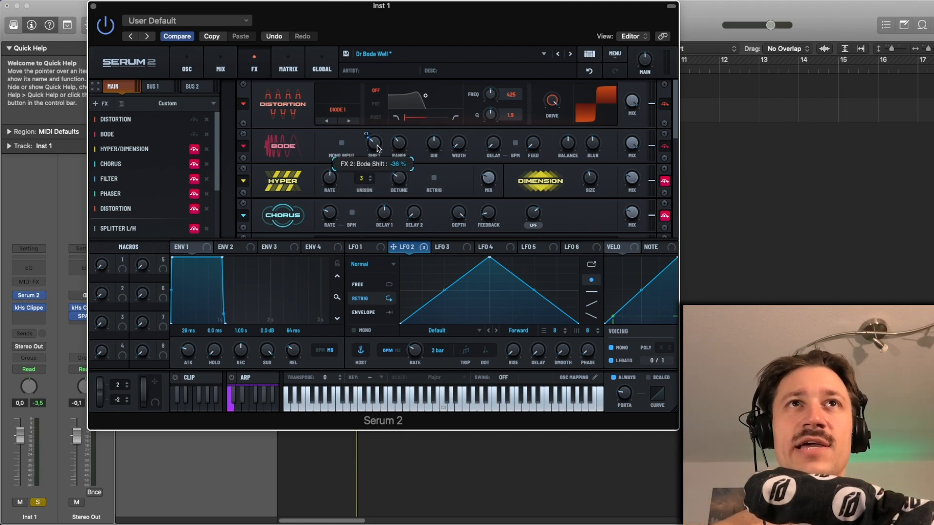
left_click_drag(377, 149, 378, 137)
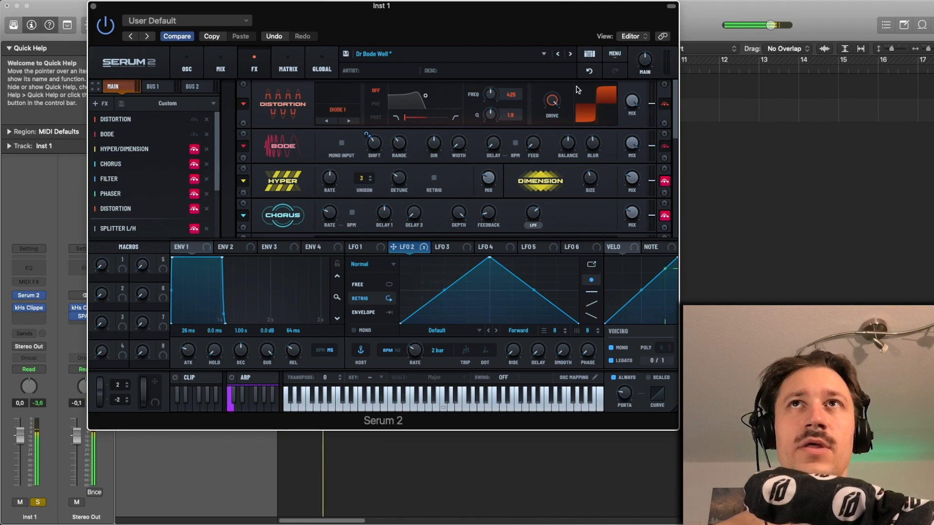
left_click(589, 71)
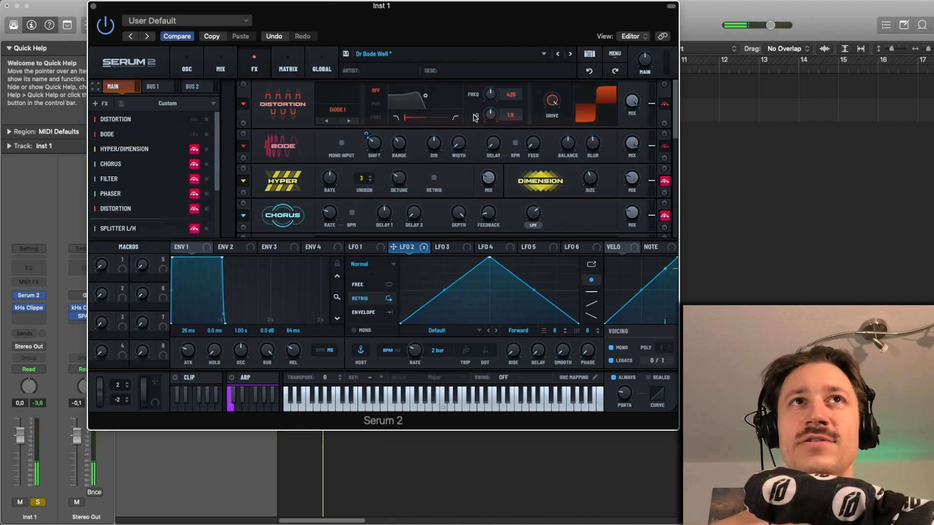
mouse_move(368, 132)
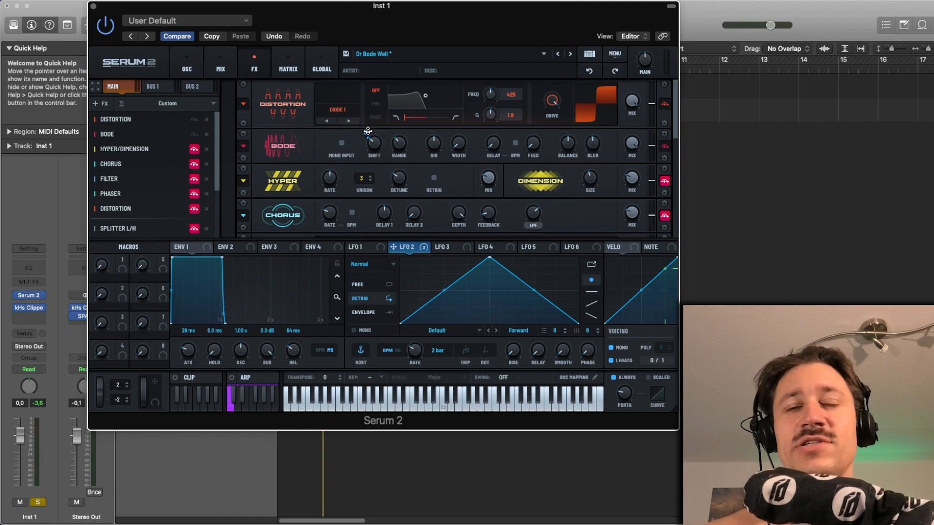
key("space")
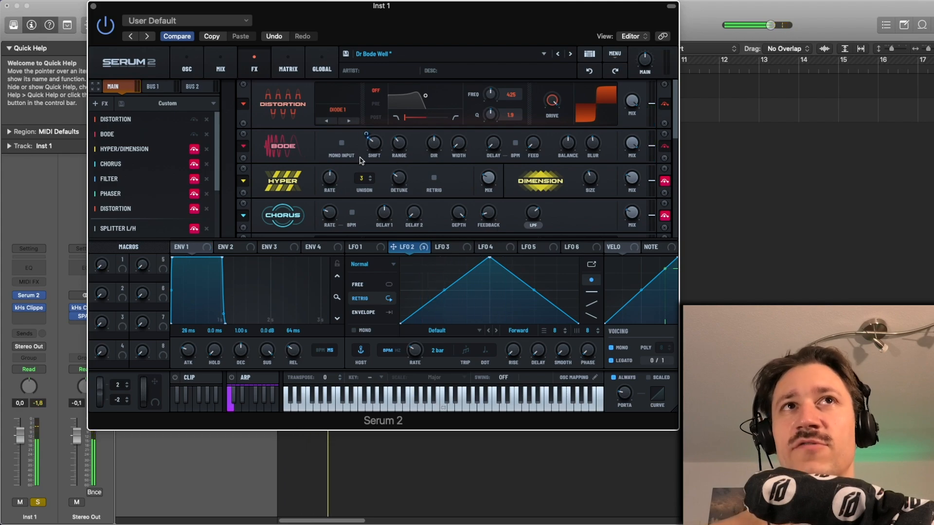
- Try a different Bode Range amount while the patch plays, and undo the change
mouse_move(403, 150)
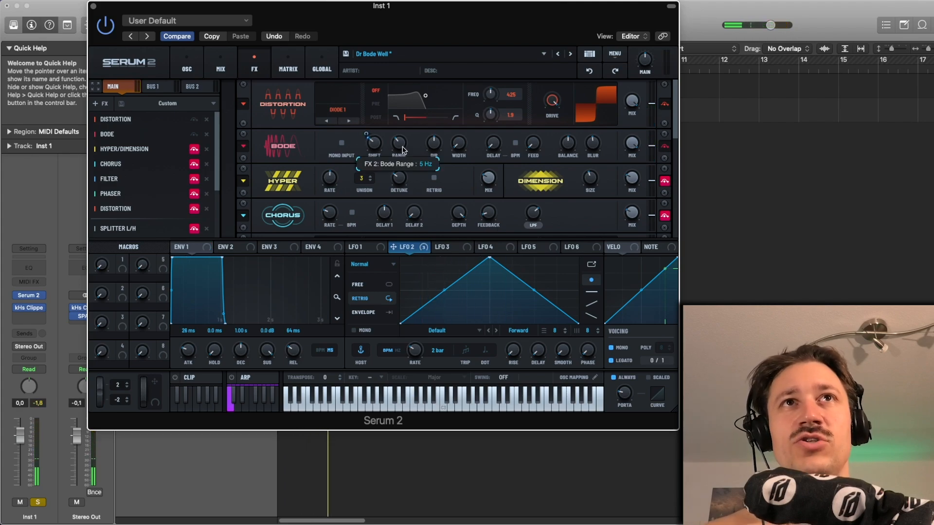
mouse_move(402, 149)
left_mouse_down()
mouse_move(402, 108)
mouse_move(402, 153)
left_mouse_up()
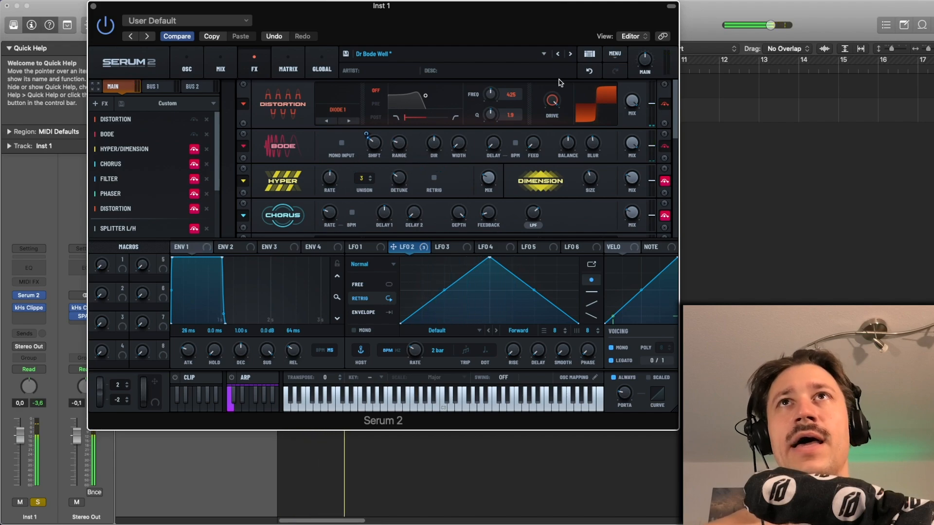
left_click(589, 70)
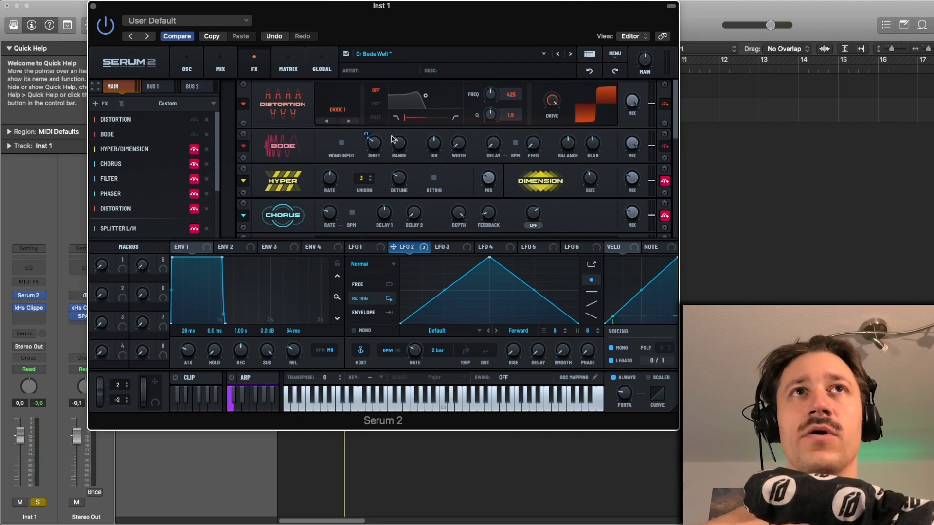
- Play the patch while trying a different Bode Blur amount, and undo the change
mouse_move(396, 145)
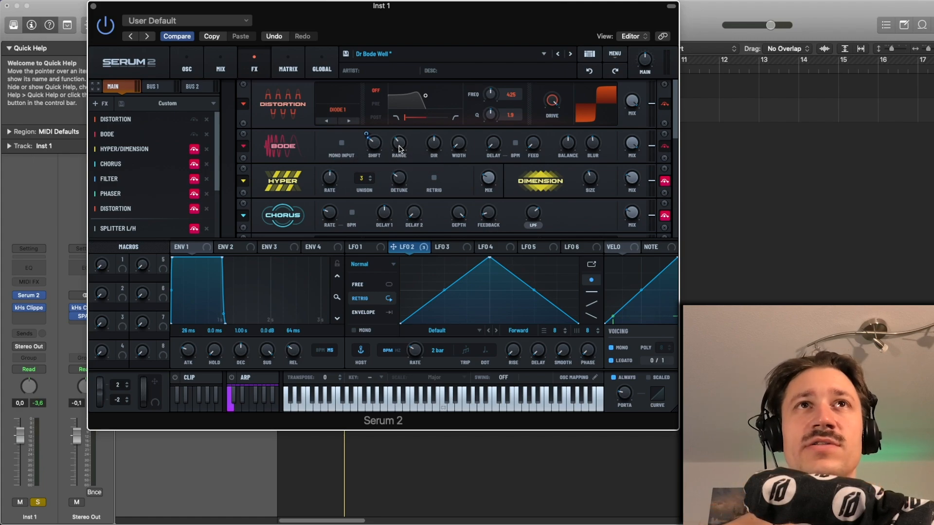
key("space")
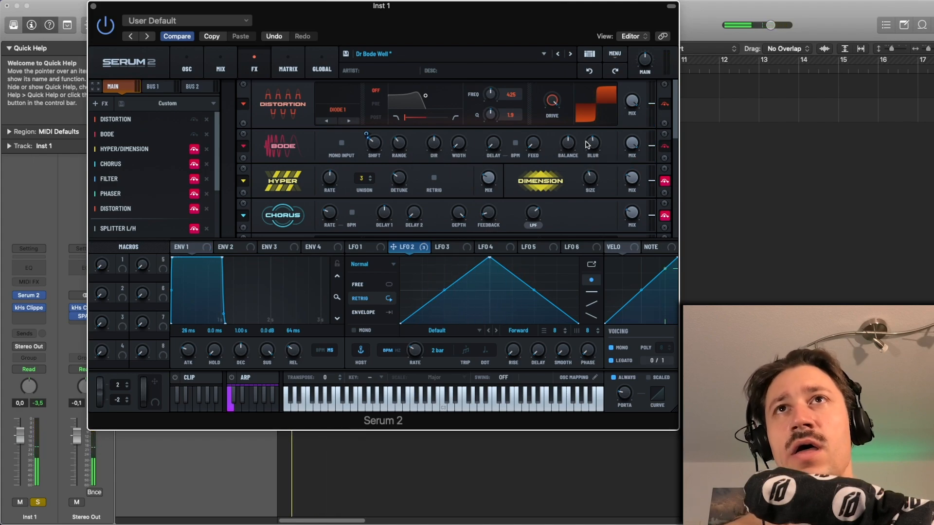
mouse_move(587, 144)
left_mouse_down()
mouse_move(594, 115)
mouse_move(585, 160)
left_mouse_up()
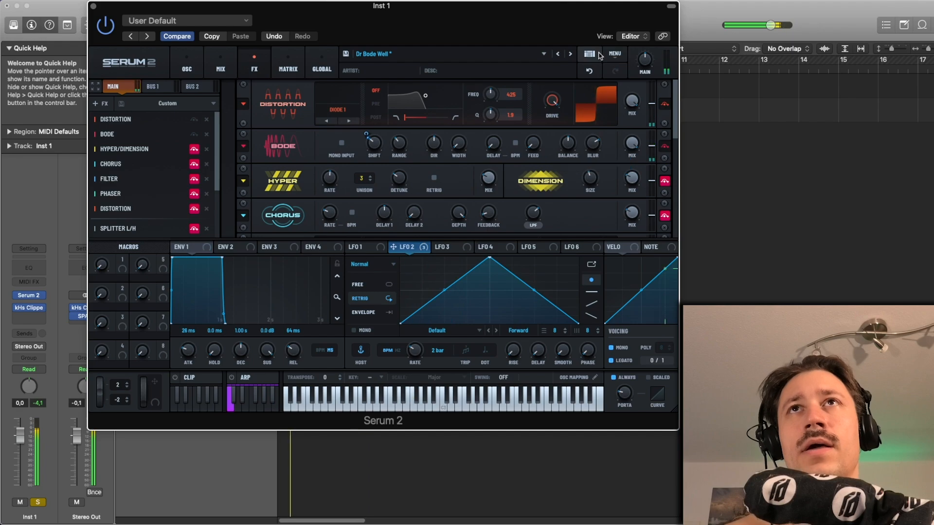
left_click(589, 70)
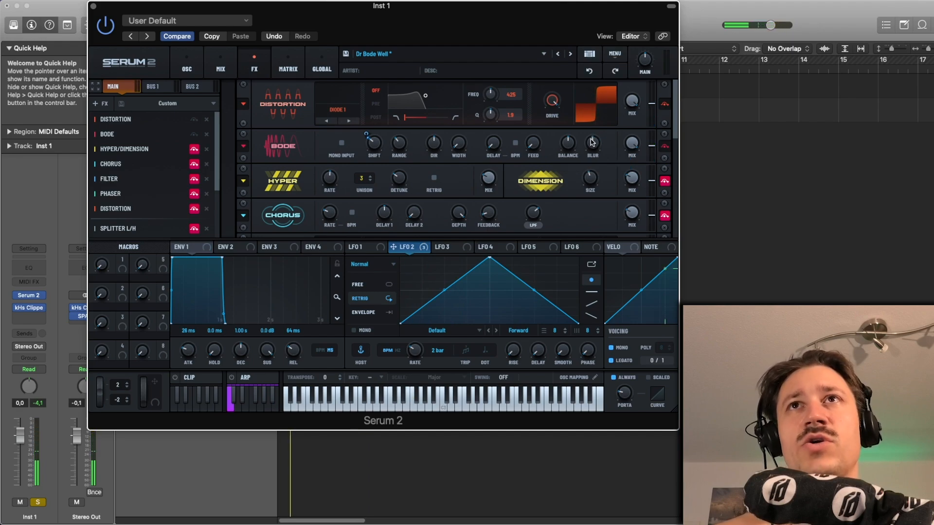
- Play the patch several times to audition the Bode effect with attention to its Mix amount
mouse_move(591, 142)
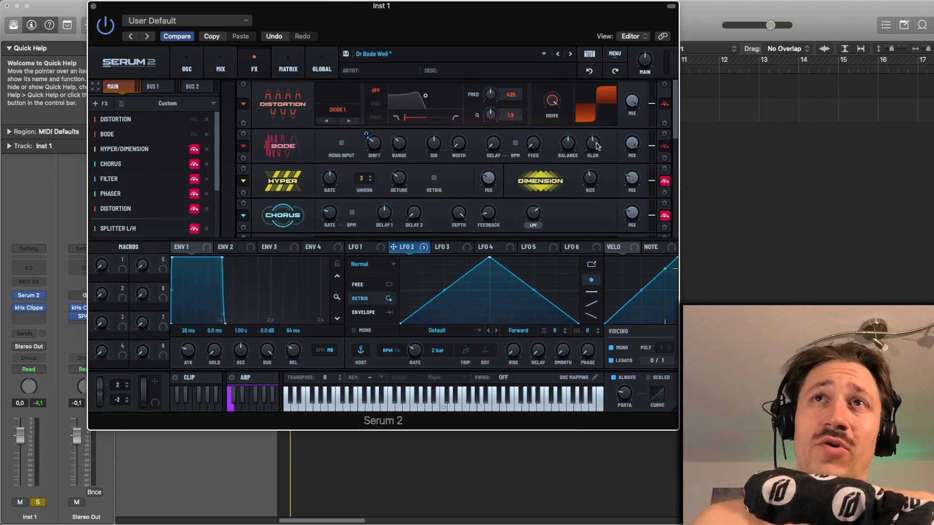
key("space")
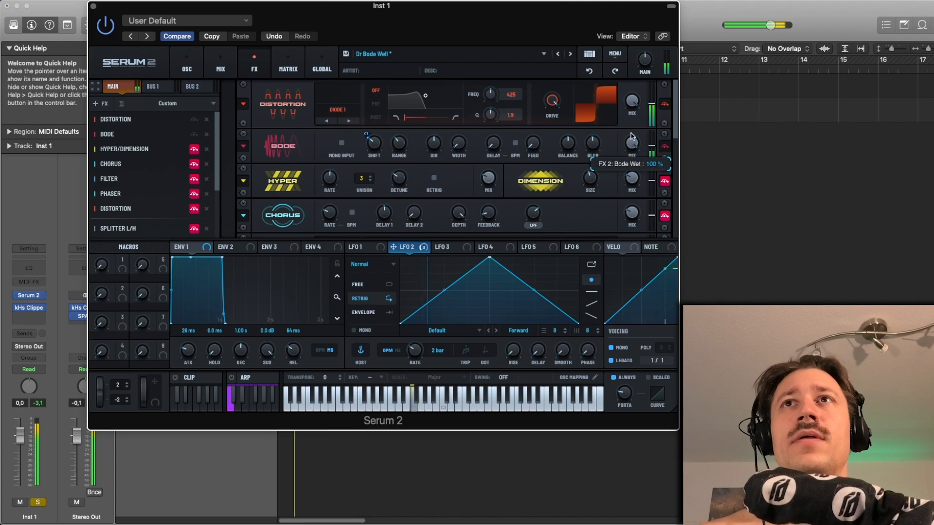
key("space")
mouse_move(628, 145)
left_mouse_down()
mouse_move(629, 262)
mouse_move(641, 143)
left_mouse_up()
key("space")
key("space")
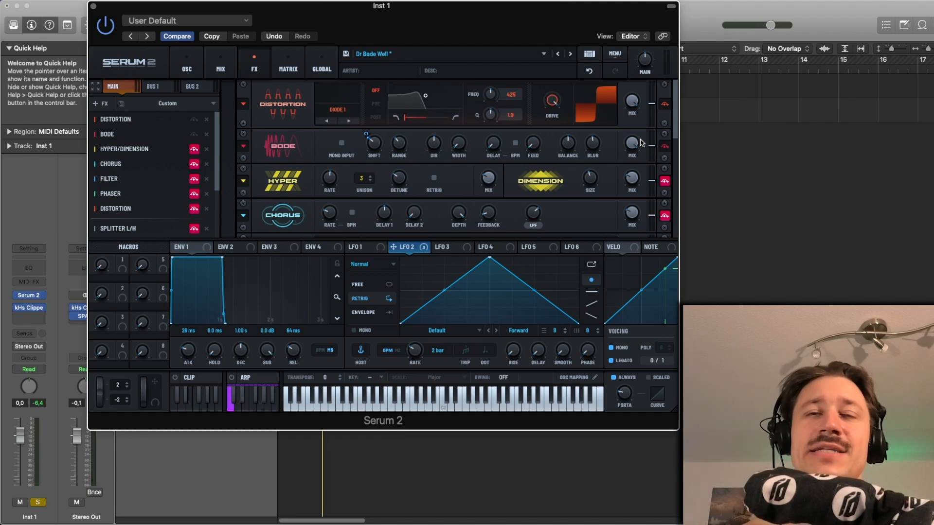
key("space")
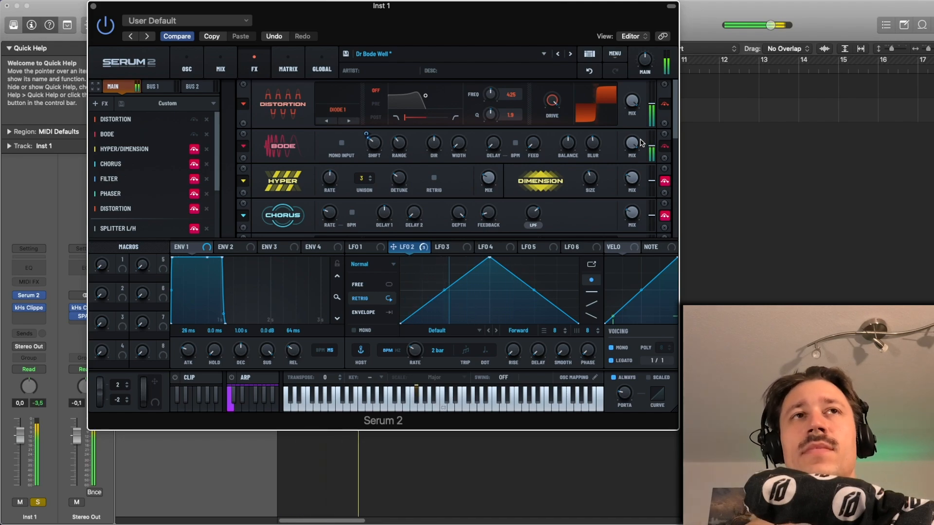
key("space")
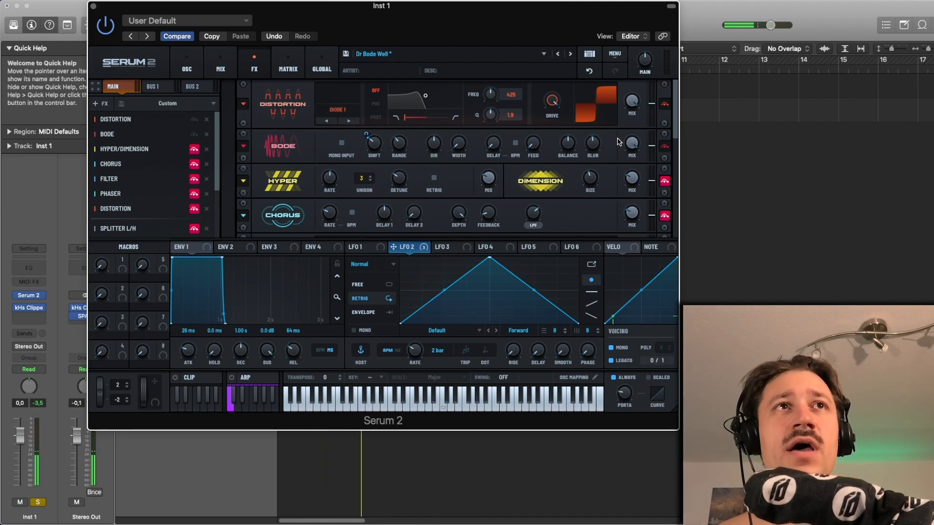
- Review the oscillator and mixer settings behind the patch, and return to the effects chain
left_click(195, 68)
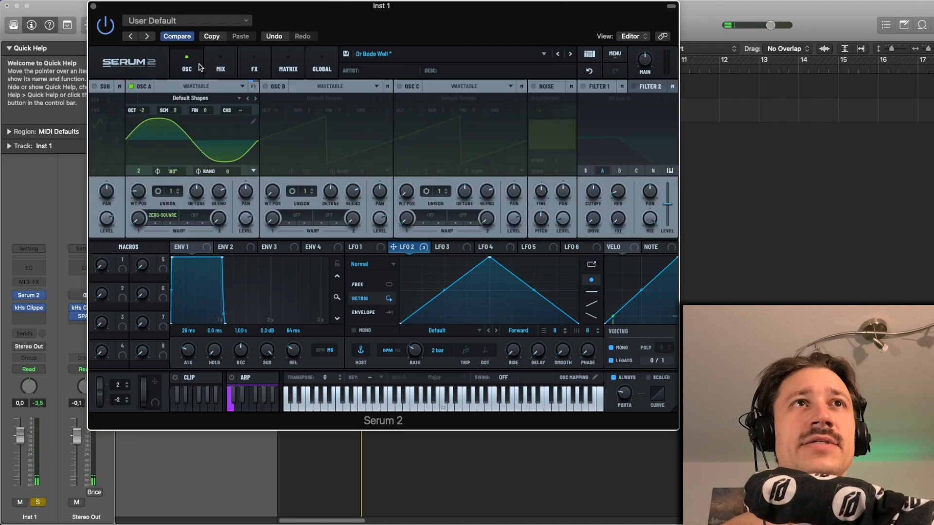
left_click(234, 70)
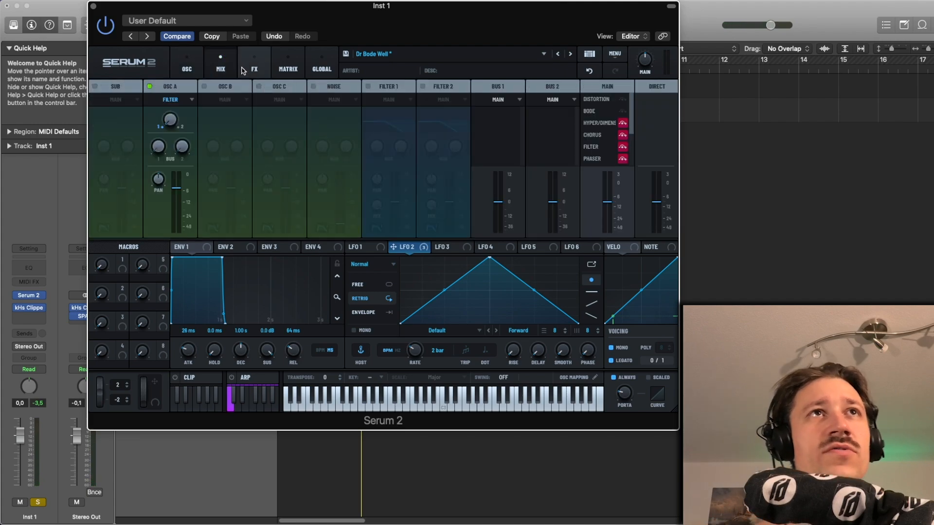
left_click(242, 70)
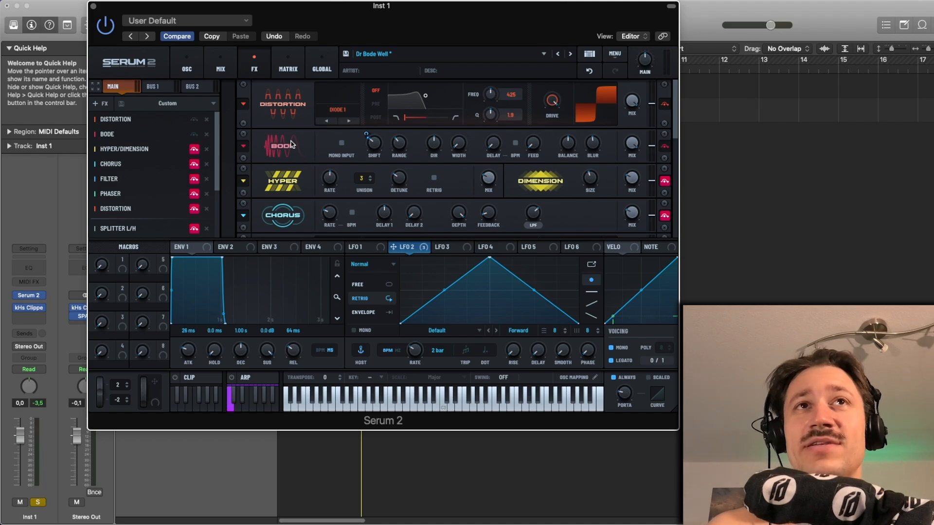
left_click(220, 70)
left_click(187, 69)
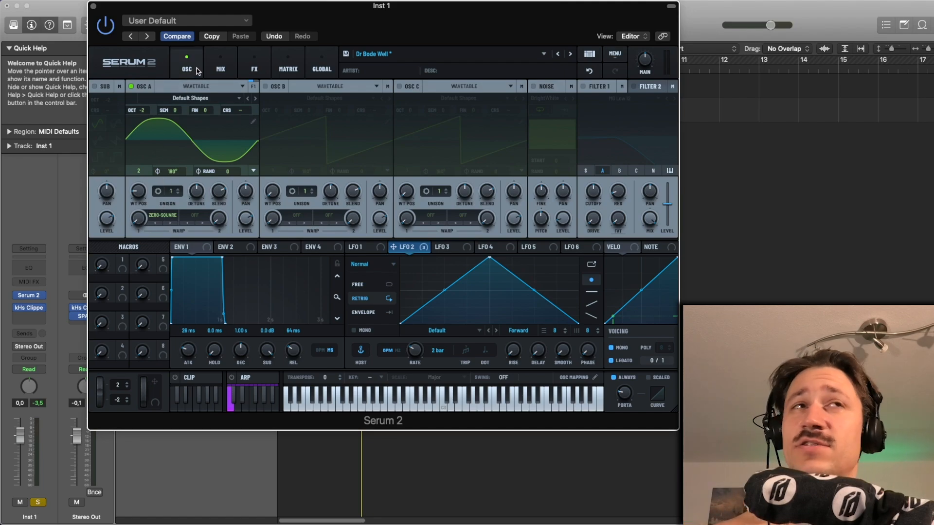
left_click(220, 69)
left_click(244, 68)
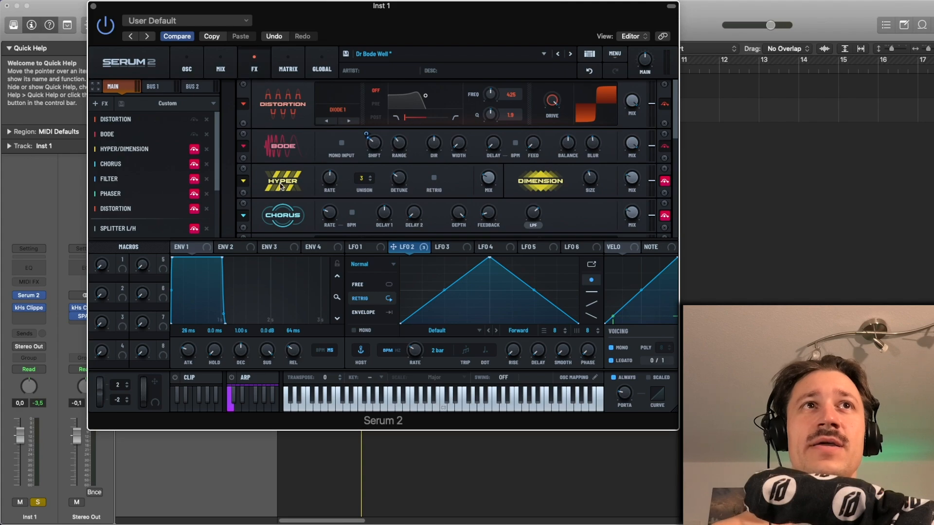
- Re-enable the Hyper/Dimension effect in the main chain and play the patch with it
left_click(194, 149)
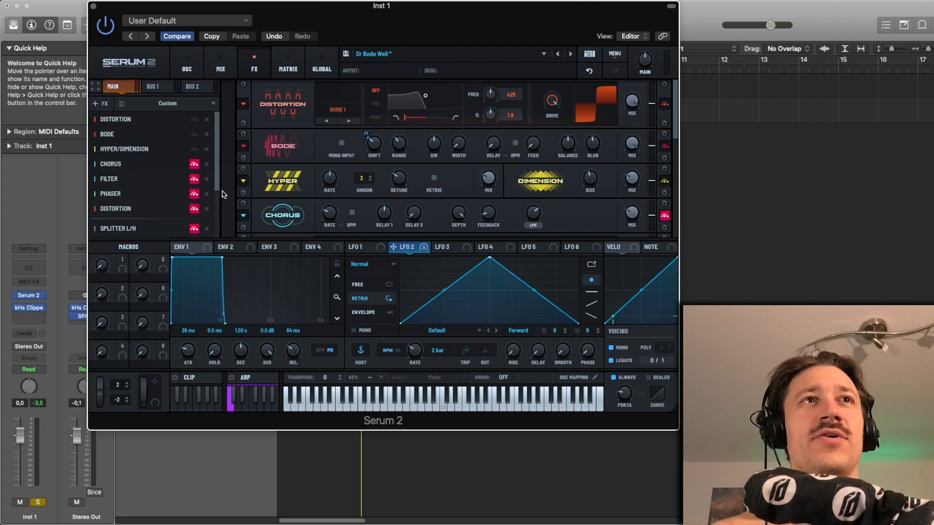
mouse_move(216, 186)
left_mouse_down()
mouse_move(219, 222)
mouse_move(224, 180)
left_mouse_up()
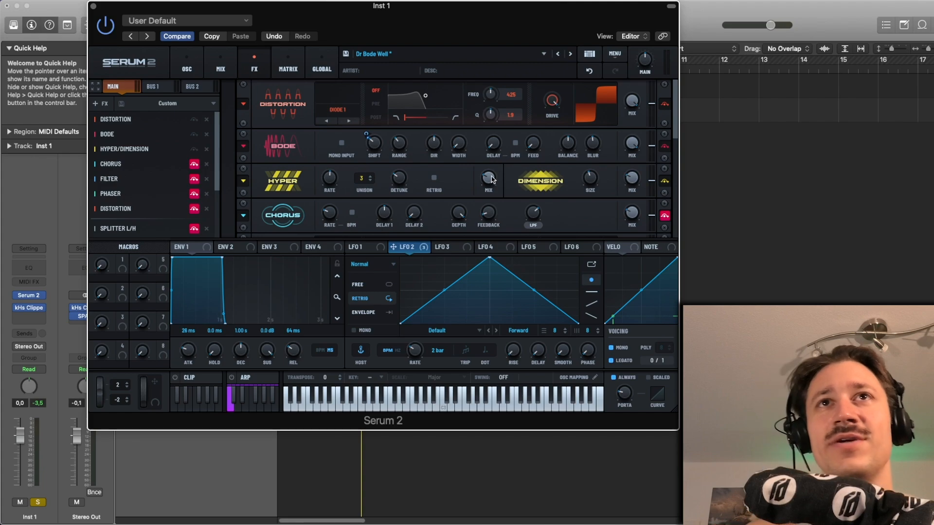
mouse_move(491, 176)
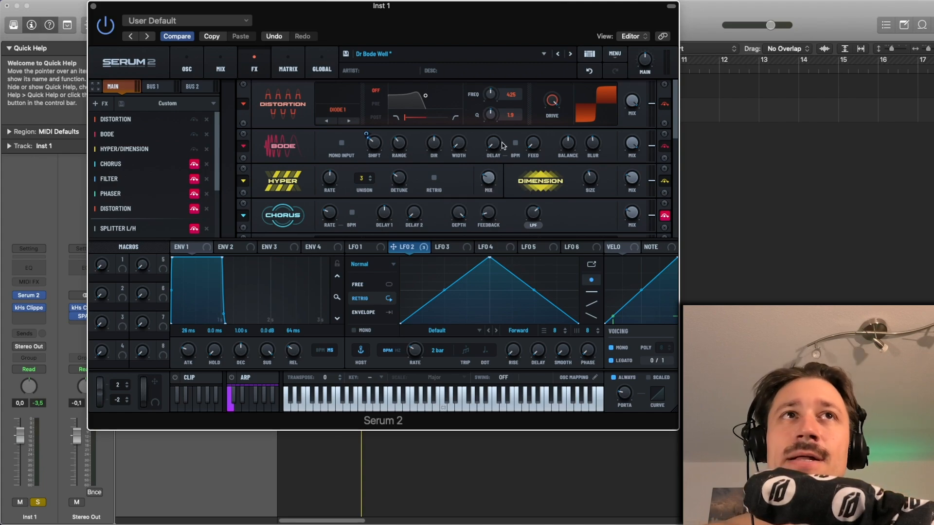
mouse_move(630, 149)
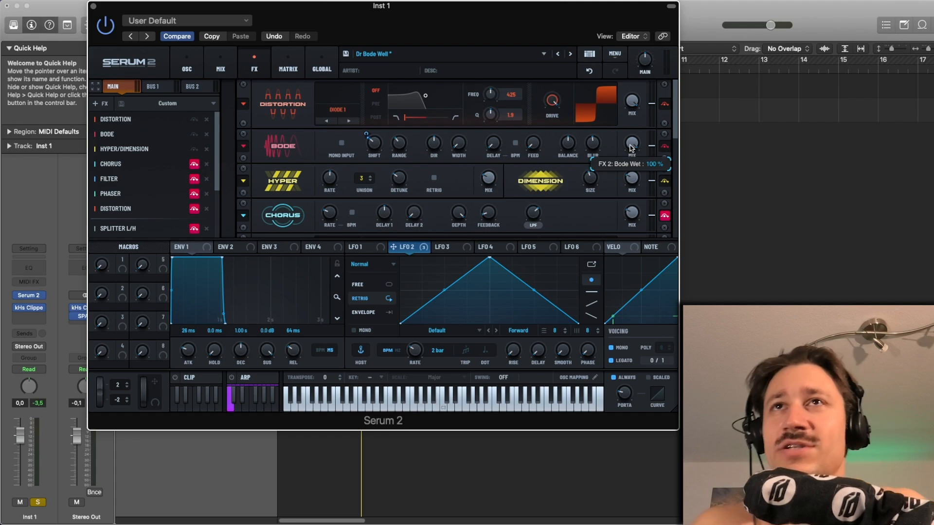
key("space")
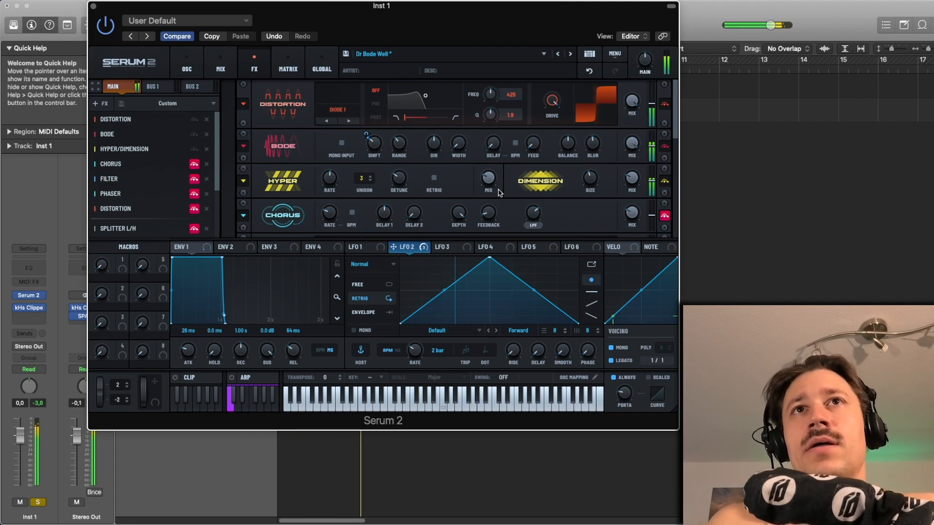
key("space")
- Try a different Hyper Mix amount, undo the change and play the patch with the original setting
mouse_move(633, 181)
key("space")
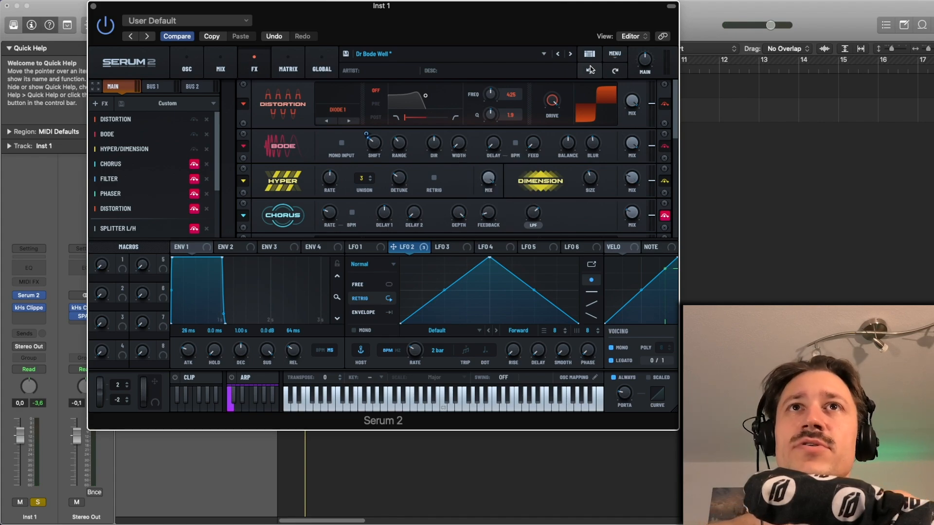
key("space")
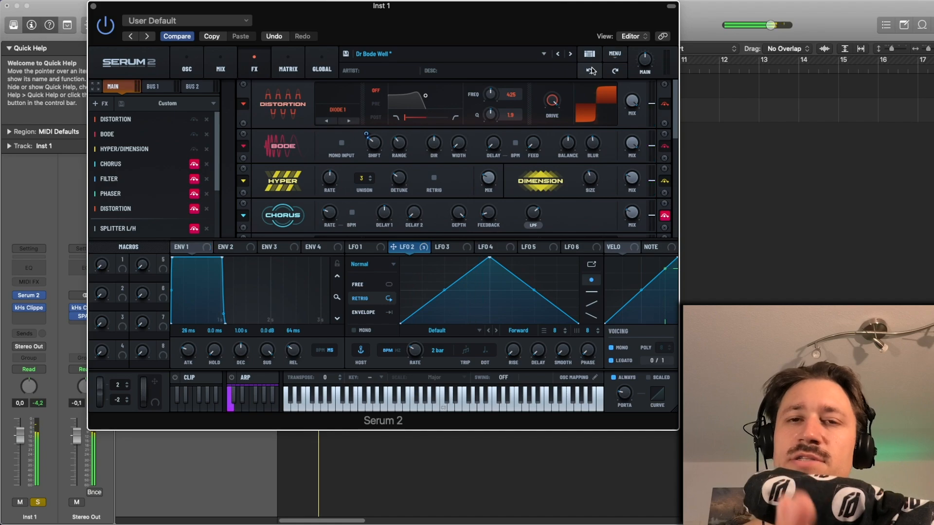
left_click(493, 176)
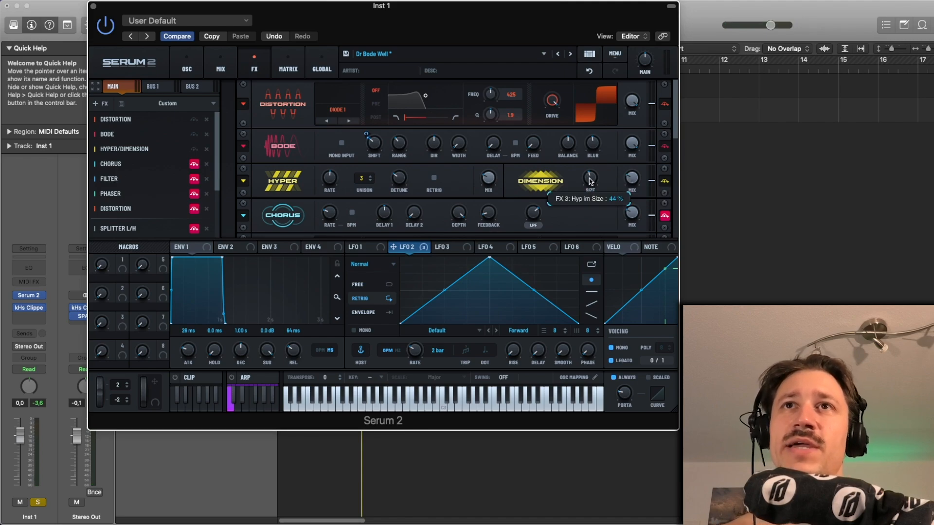
- Re-enable the Chorus effect in the main chain, try its Mix at 100% while playing, and undo the Mix change
scroll(585, 208, "down", 2)
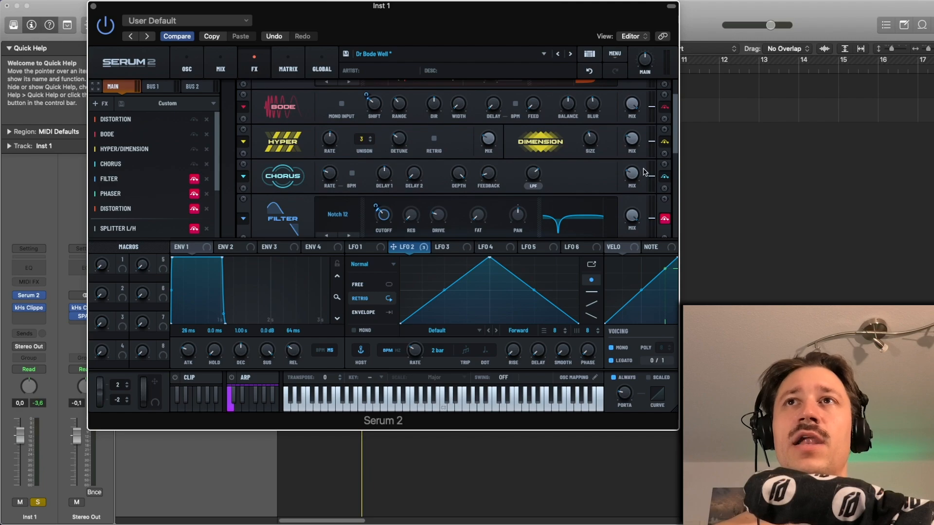
key("space")
left_click_drag(632, 178, 634, 150)
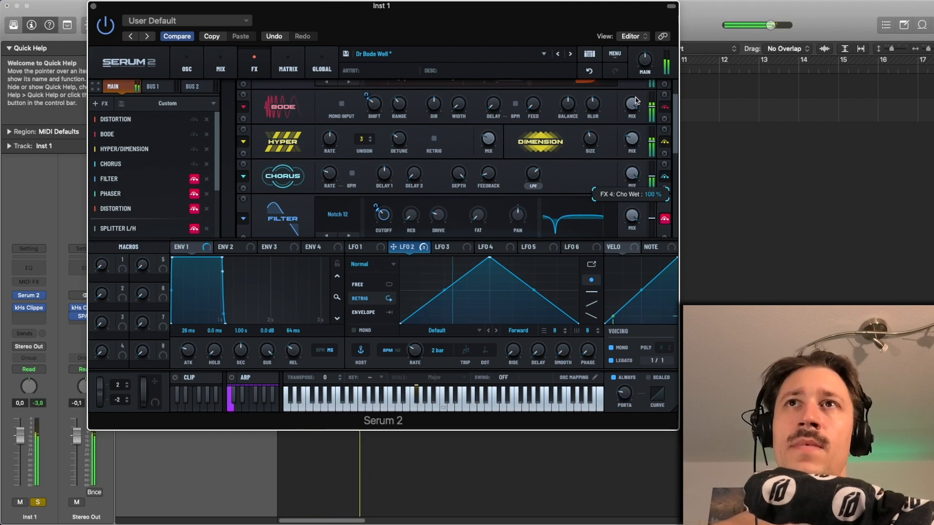
mouse_move(640, 83)
left_mouse_down()
mouse_move(619, 172)
mouse_move(632, 65)
left_mouse_up()
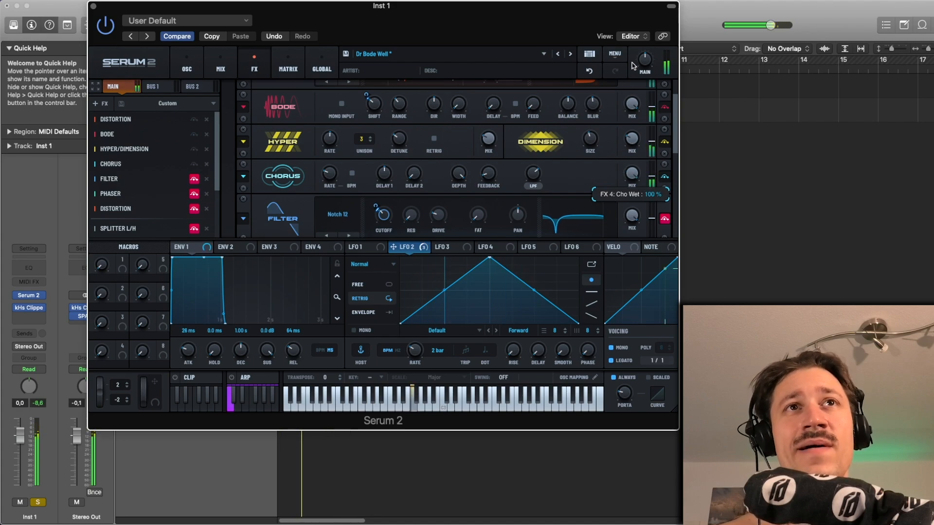
left_click(589, 71)
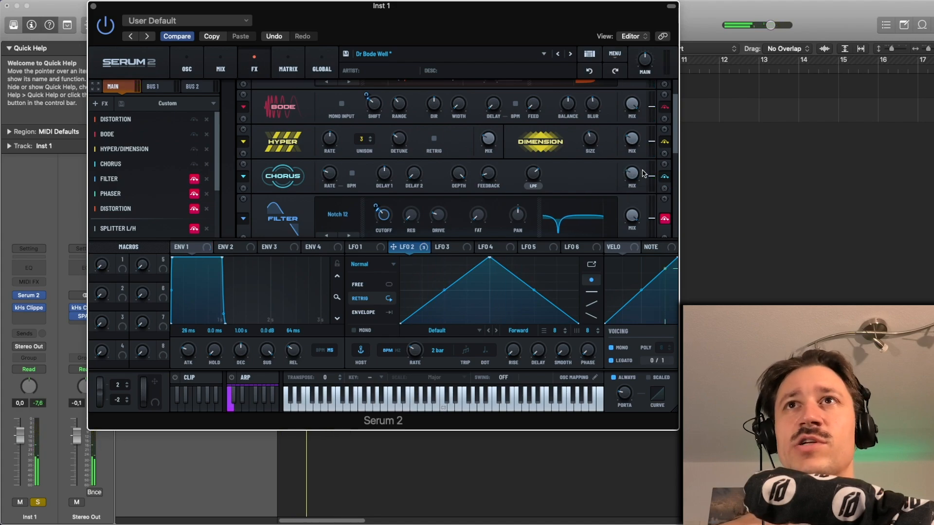
- Re-enable the Notch 12 Filter effect in the main chain, comparing the patch with it bypassed and enabled
left_click_drag(676, 128, 676, 152)
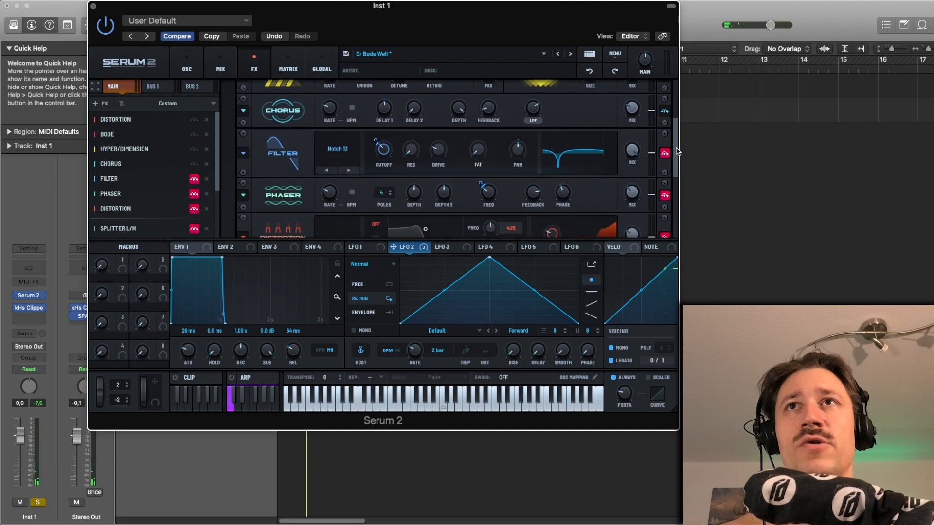
left_click(664, 154)
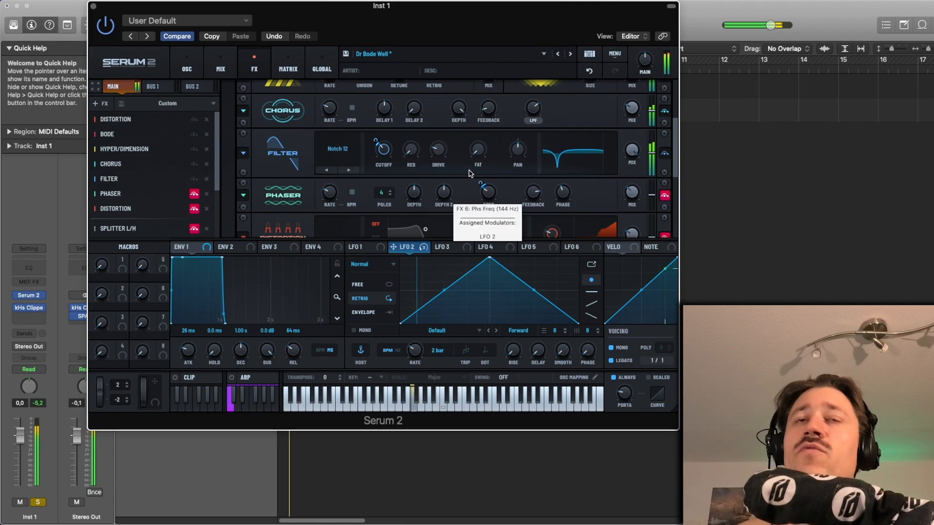
left_click(665, 153)
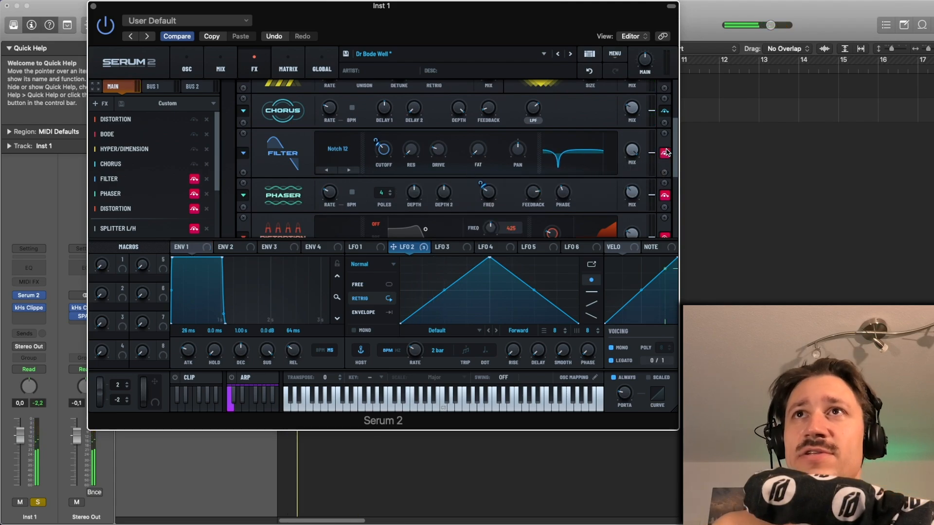
left_click(665, 153)
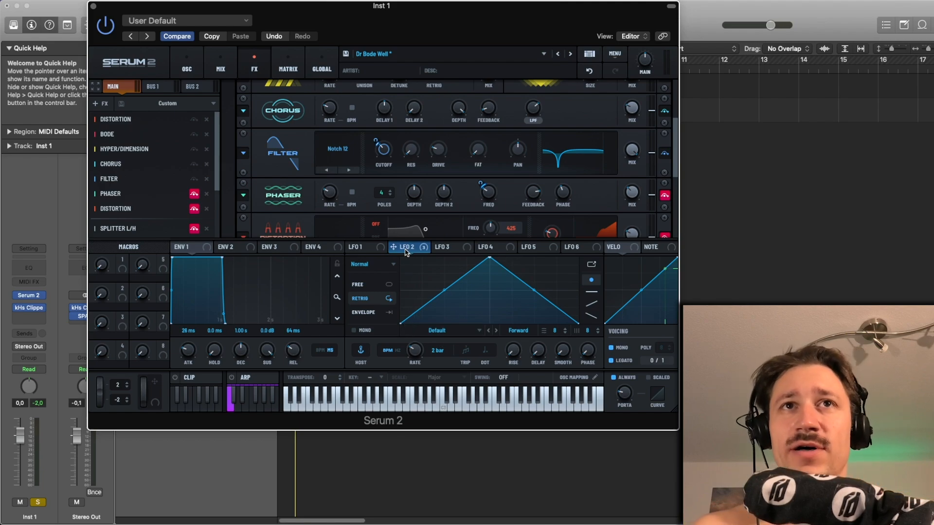
- Show the modulation destinations of LFO 2 and return to the Bode effect's Shift
mouse_move(407, 251)
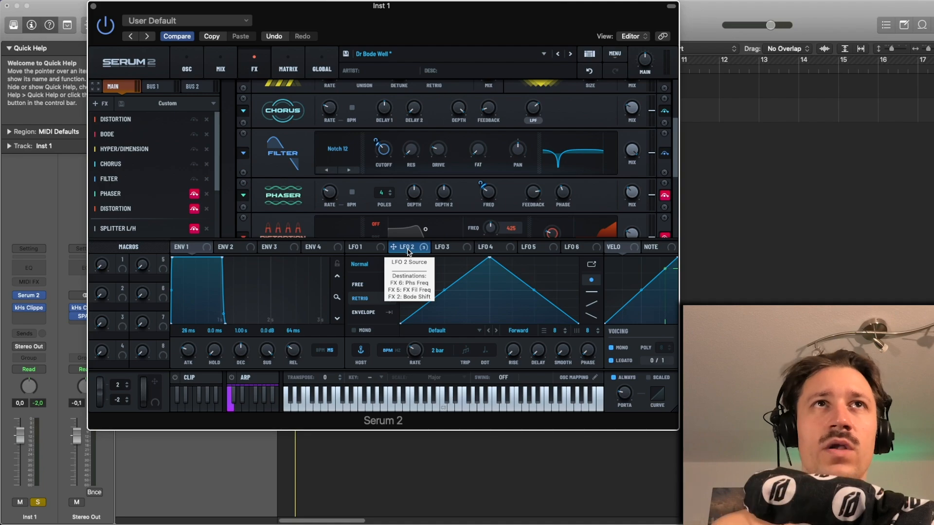
scroll(342, 183, "up", 4)
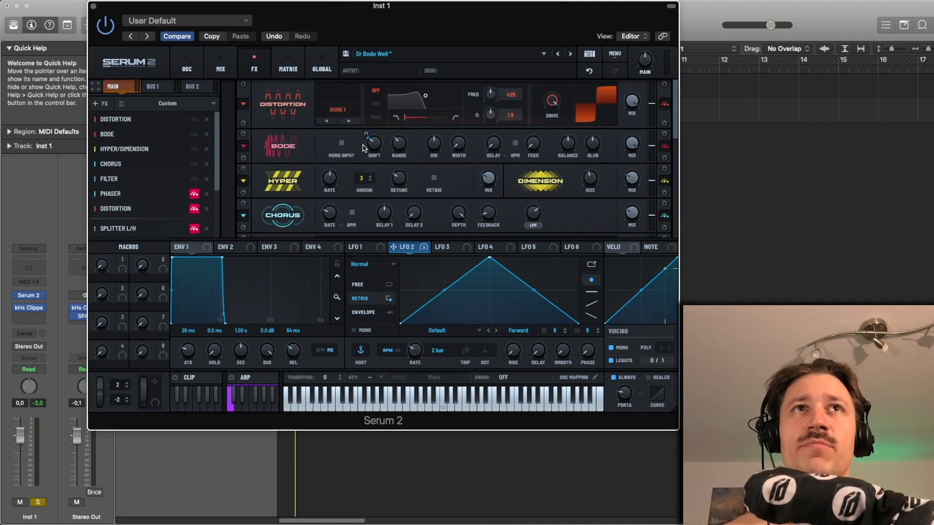
- Try a different LFO 2 modulation amount on the Bode effect's Shift while playing, and undo the change
mouse_move(367, 146)
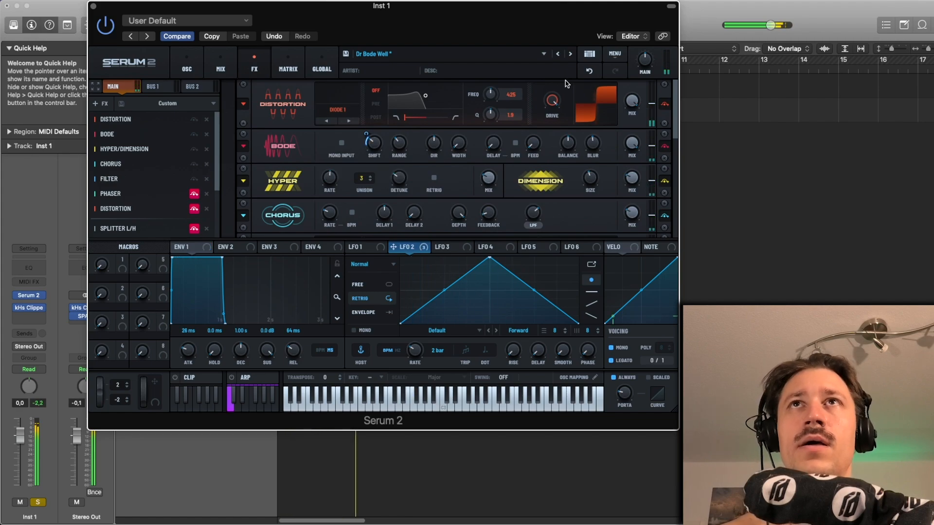
left_click(590, 71)
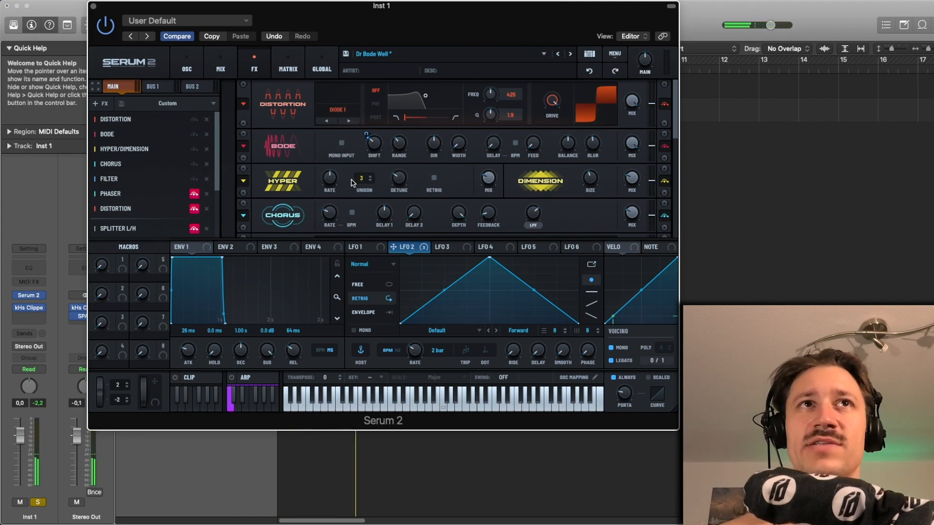
- Examine LFO 2's modulation of the Notch 12 Filter's Cutoff and play the patch
scroll(347, 183, "down", 1)
scroll(348, 183, "down", 2)
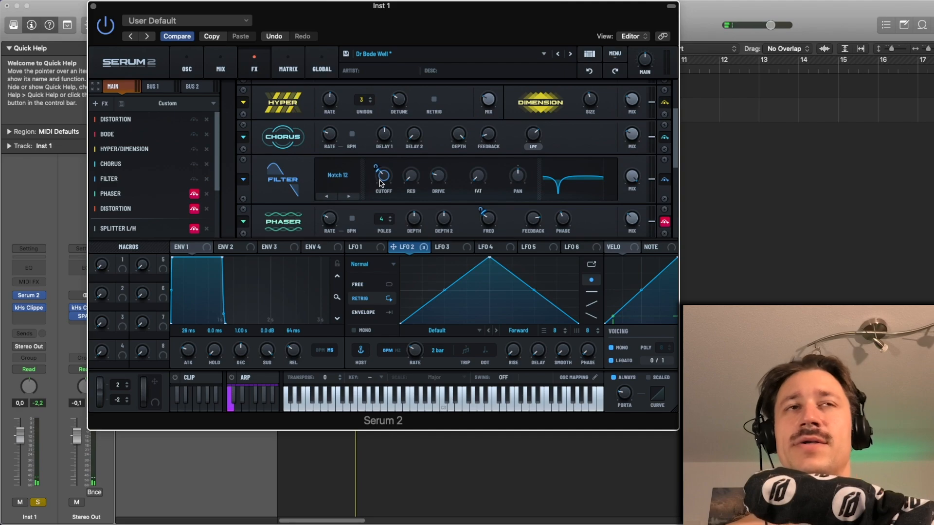
mouse_move(379, 169)
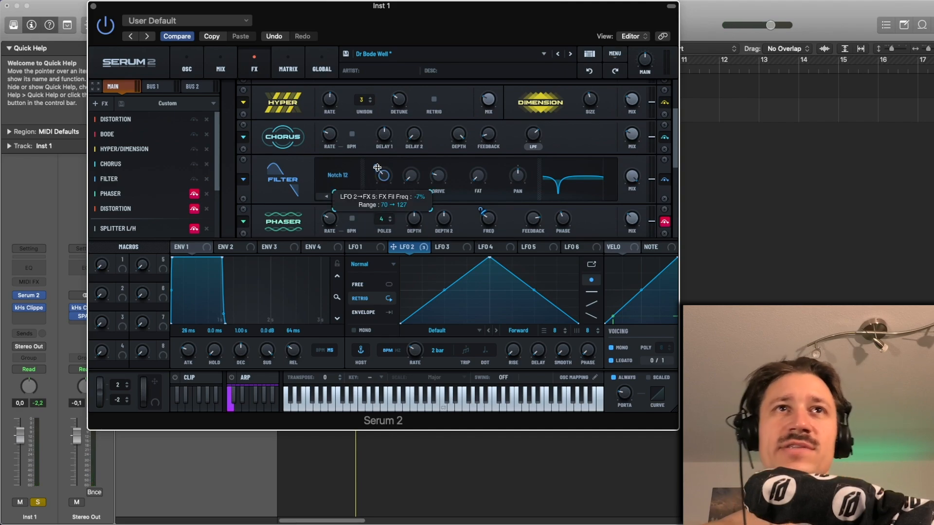
left_click(378, 168)
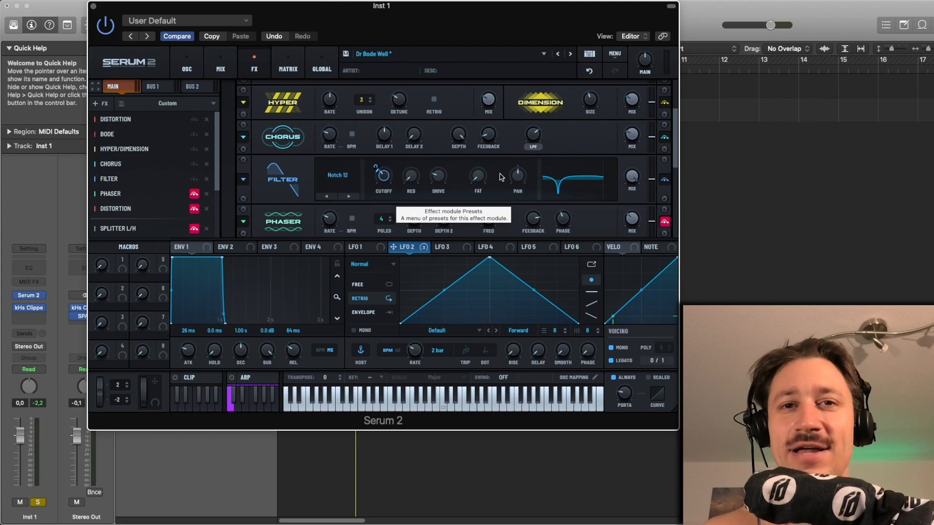
key("space")
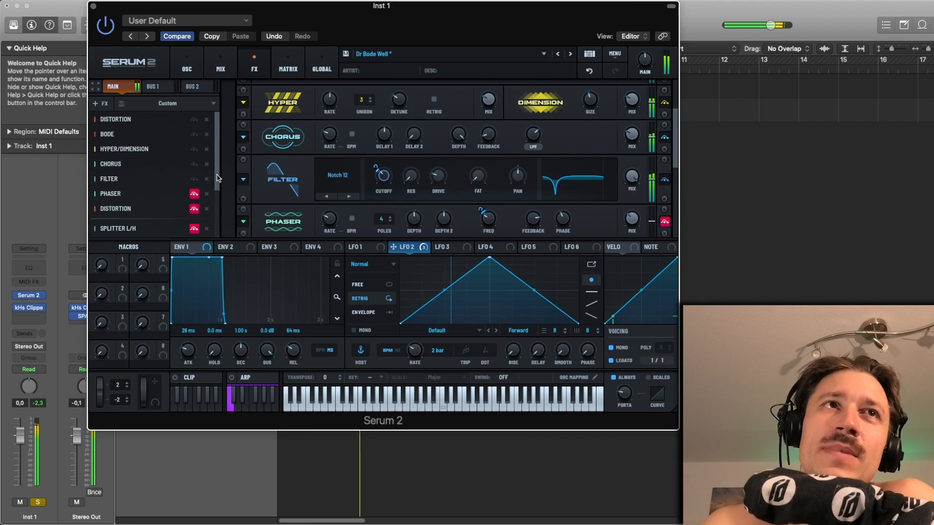
- Re-enable the Phaser effect in the main chain and try a higher Mix on it
scroll(217, 178, "down", 4)
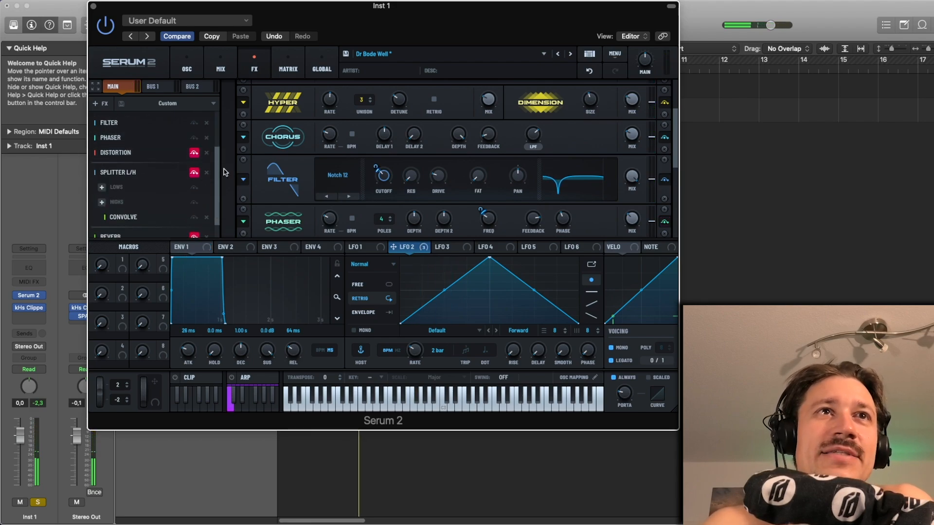
scroll(261, 188, "down", 3)
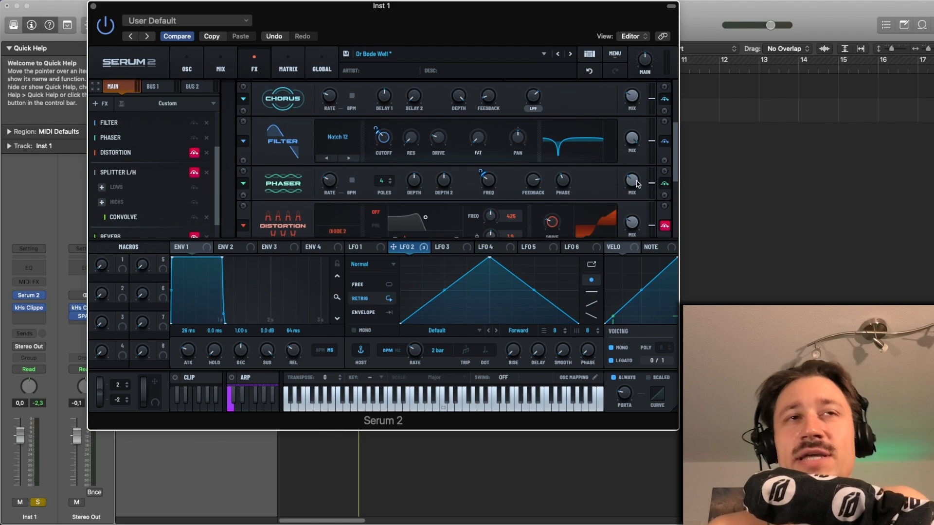
left_click_drag(633, 185, 631, 116)
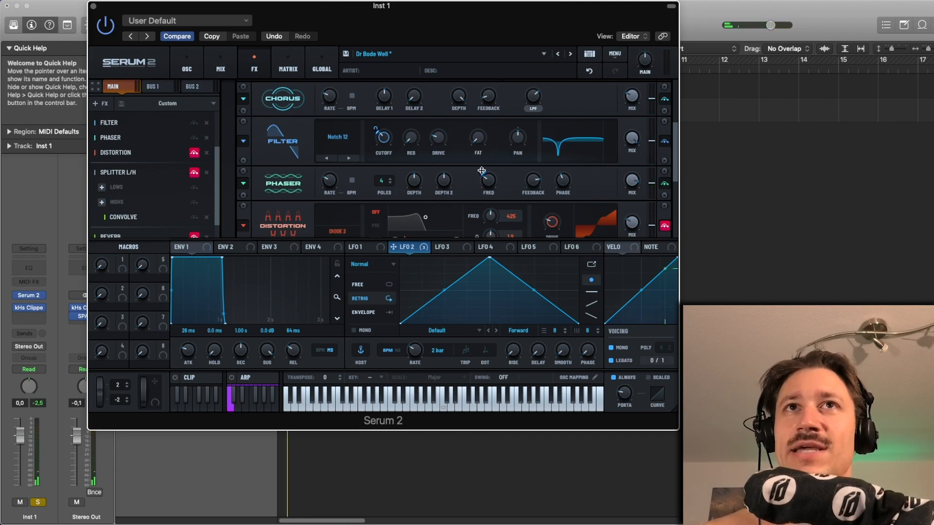
- Try a different LFO 2 modulation amount on the Phaser's Freq and undo the change
mouse_move(481, 170)
left_mouse_down()
mouse_move(484, 180)
mouse_move(482, 164)
left_mouse_up()
left_click(589, 73)
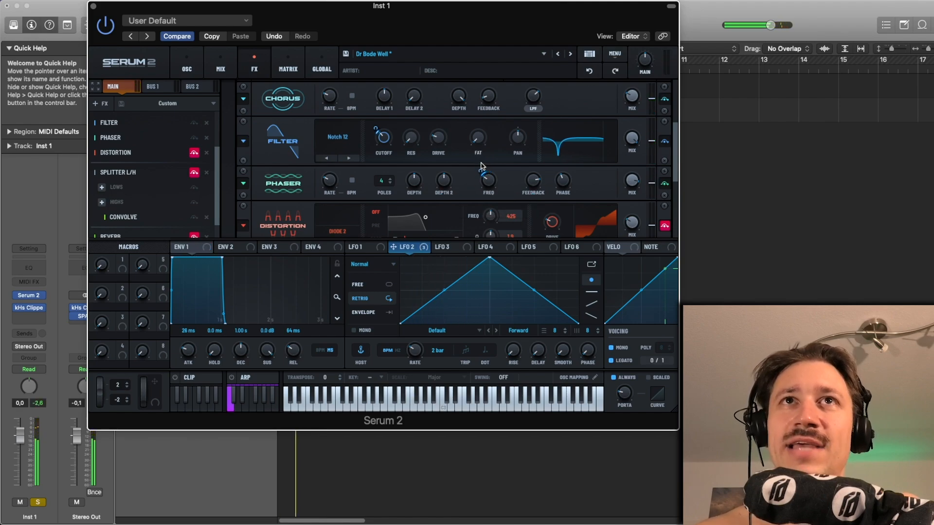
mouse_move(482, 171)
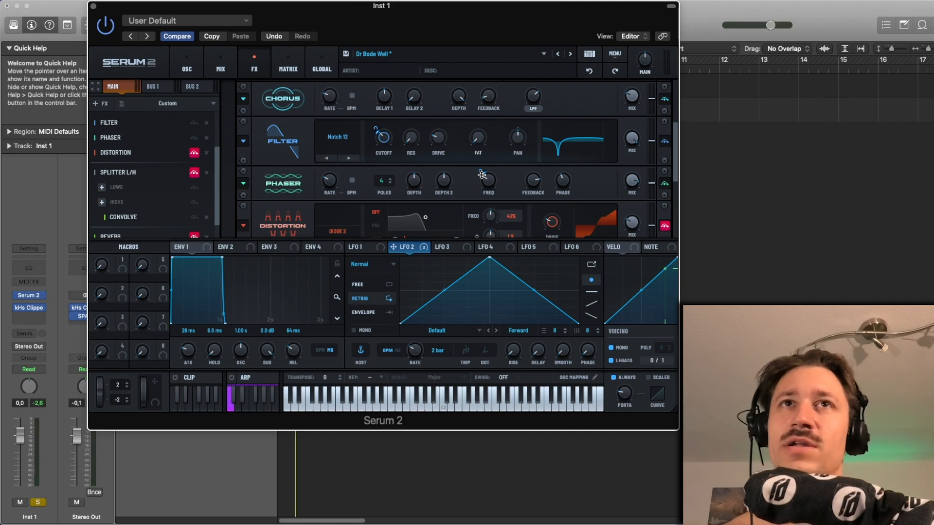
- Play the patch with the Phaser's Mix at about 65% and compare the effect bypassed and enabled
key("space")
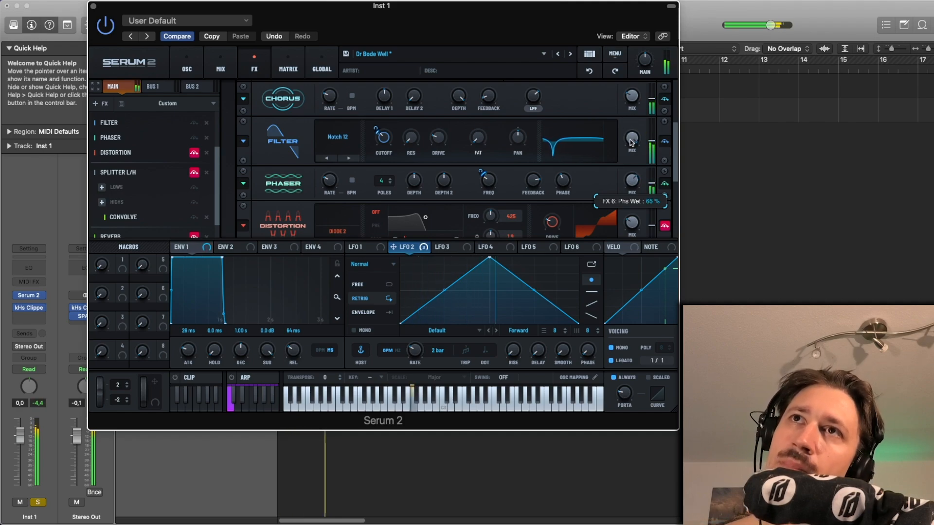
key("space")
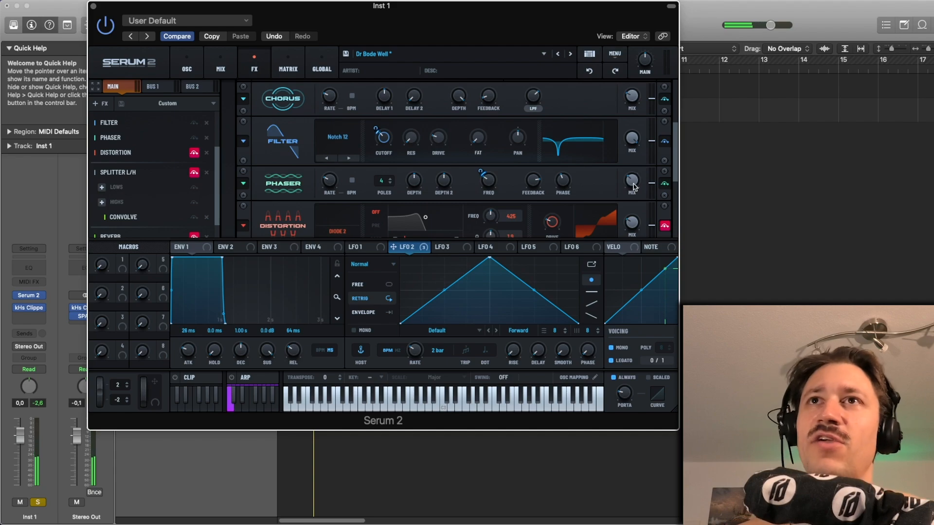
key("space")
left_click(664, 183)
left_click(664, 183)
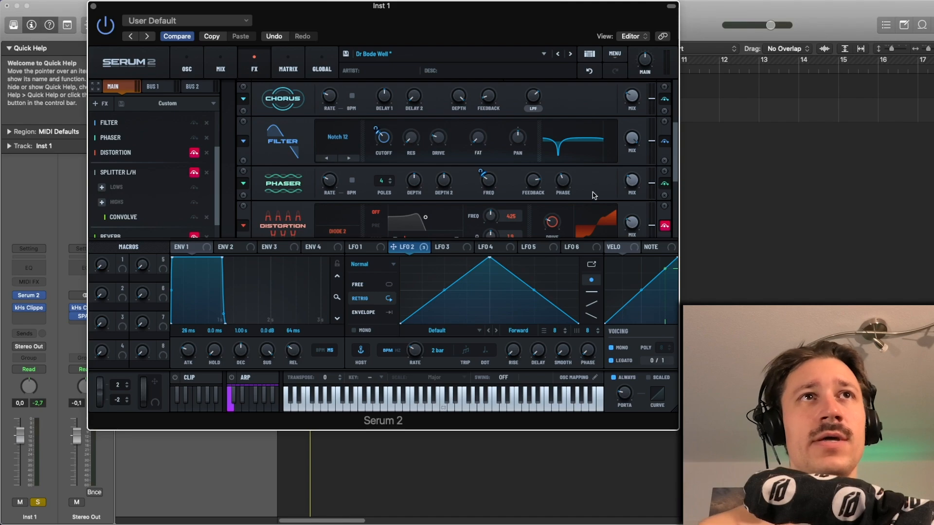
- Undo the last Phaser change and modulate the Phaser's Mix with LFO 2, adjusting the modulation amount while playing
mouse_move(627, 186)
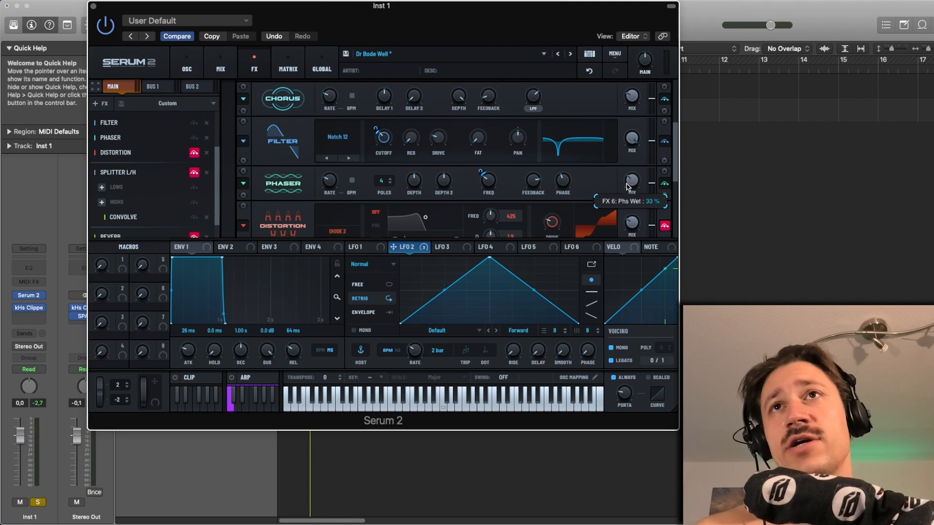
left_click(589, 70)
left_click_drag(416, 251, 619, 185)
key("space")
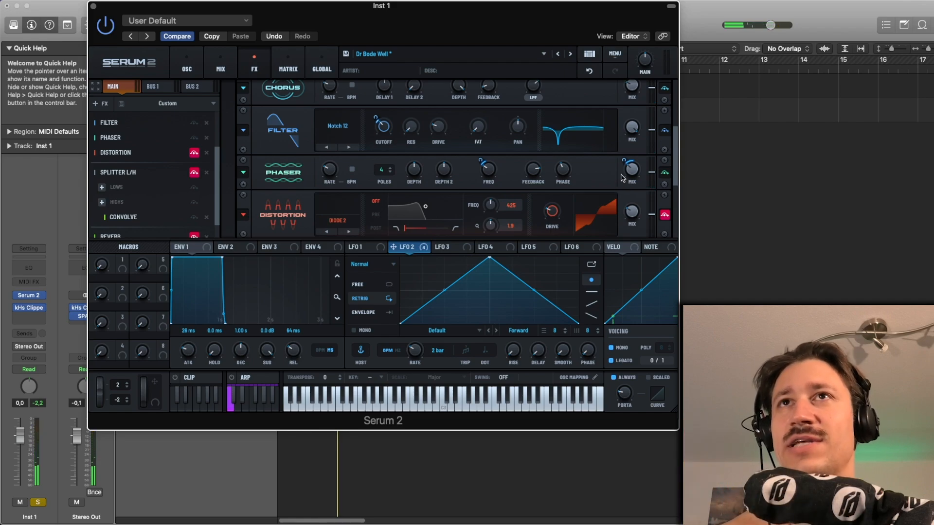
left_click_drag(624, 163, 626, 169)
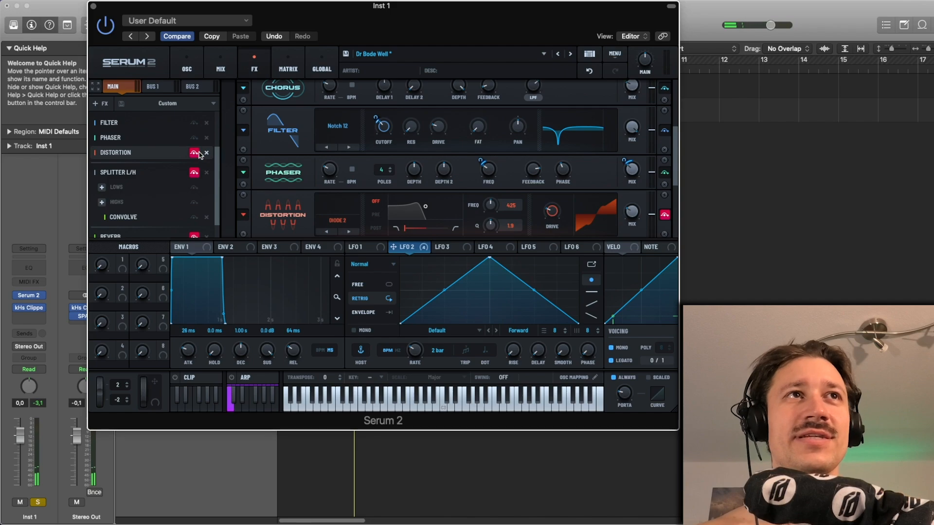
- Re-enable the Diode 2 Distortion after the Phaser in the main chain and play the patch with it
scroll(278, 179, "down", 2)
scroll(278, 179, "down", 1)
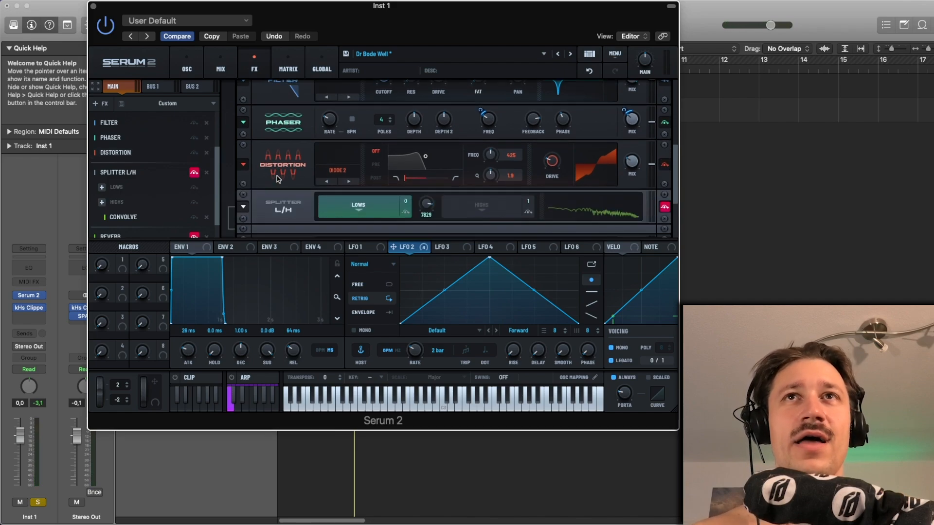
scroll(272, 174, "up", 5)
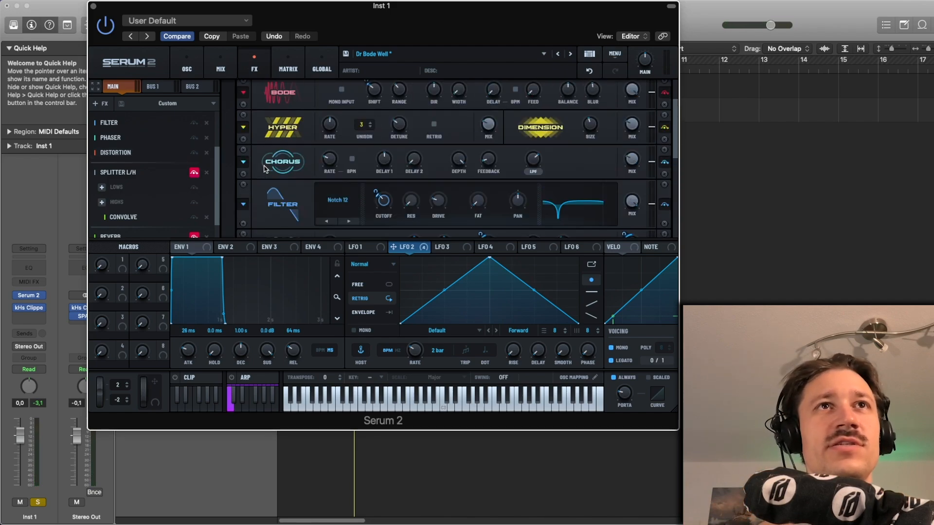
scroll(273, 170, "down", 3)
scroll(275, 169, "down", 2)
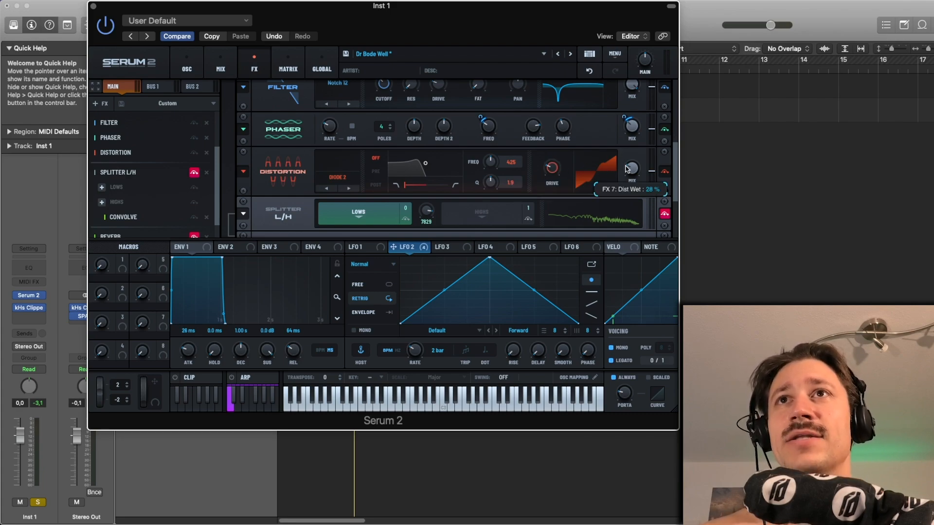
key("space")
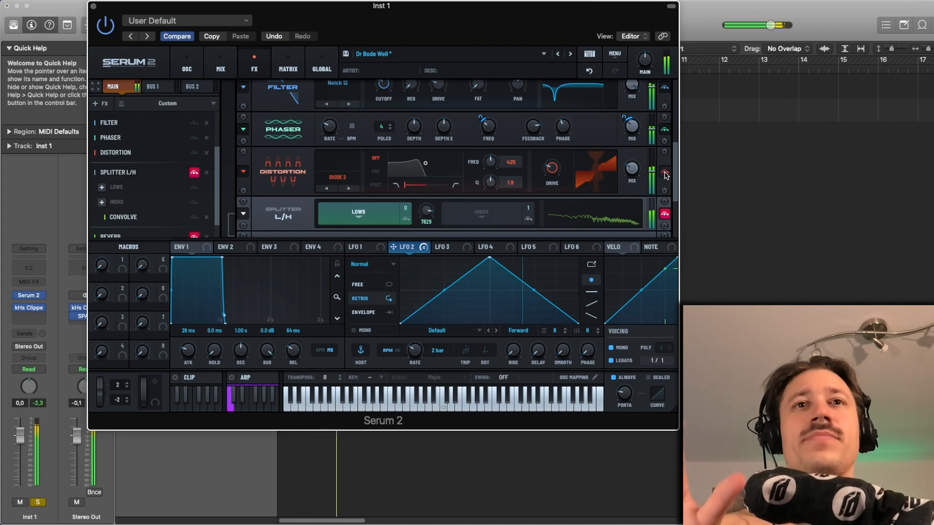
key("space")
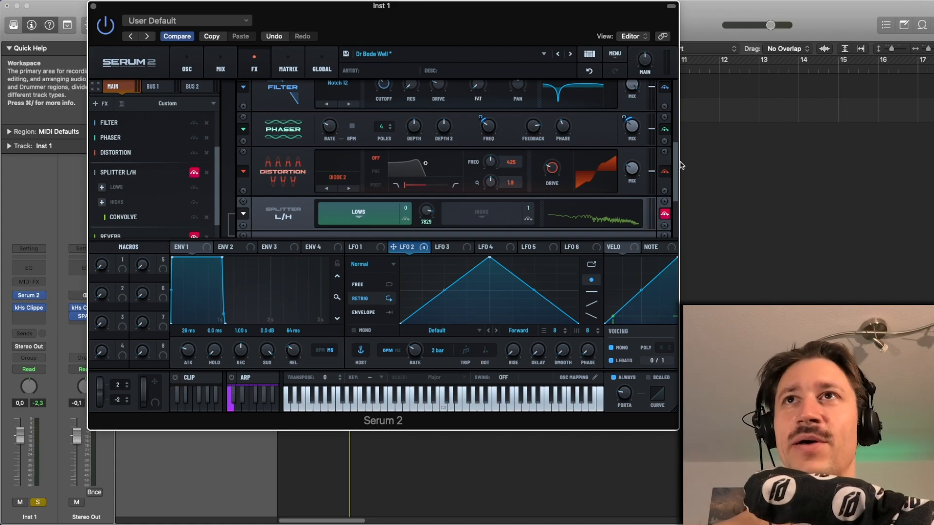
- Re-enable the Splitter L/H in the main chain and show the Convolve effect in its Highs band
scroll(667, 177, "down", 2)
key("space")
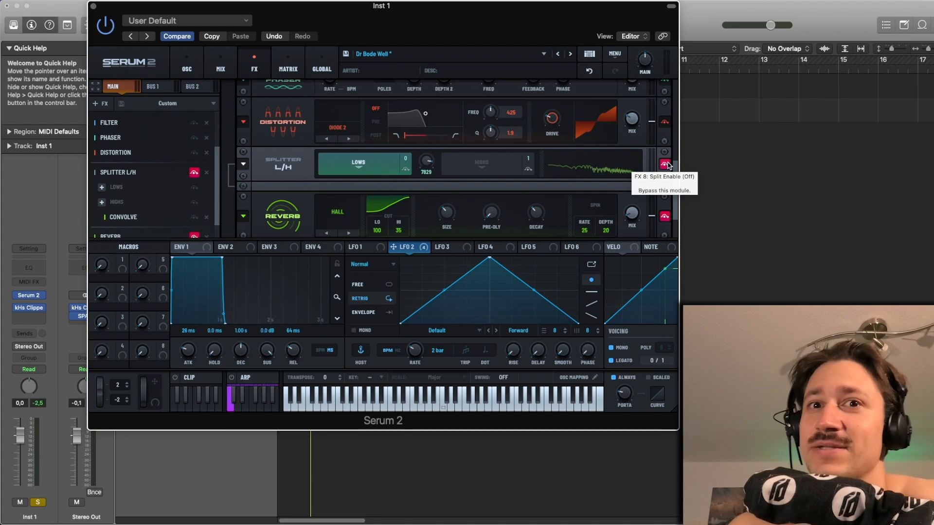
left_click(665, 165)
scroll(209, 175, "down", 2)
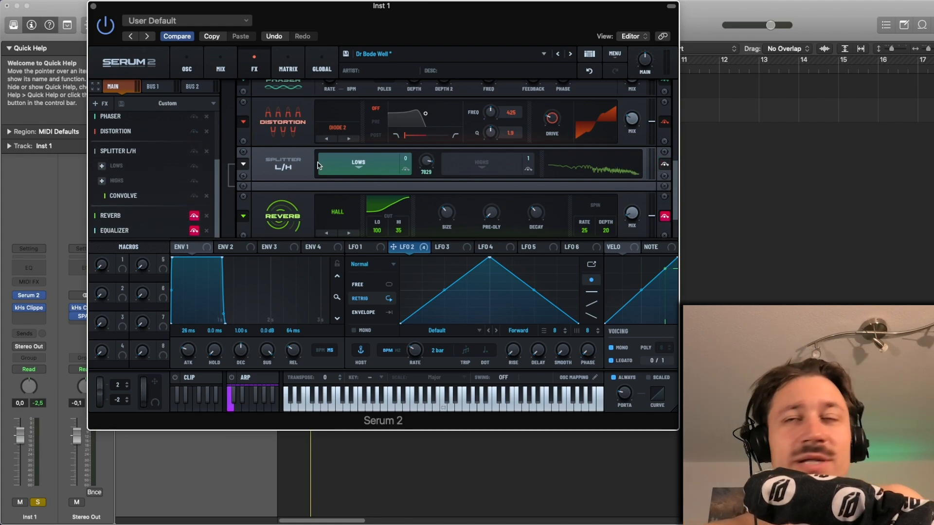
left_click(151, 199)
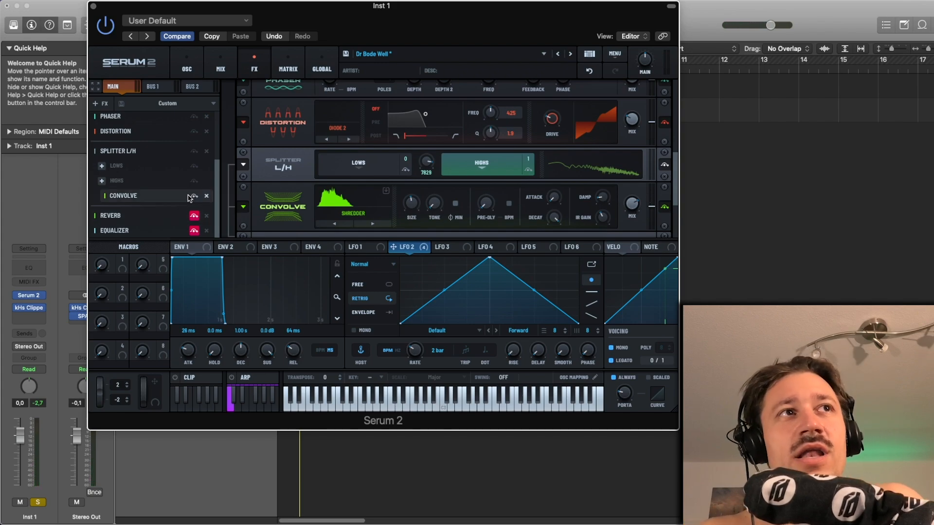
- Bypass the Splitter L/H, try Oscillator A with its Zero-Square warp off while playing, and undo the warp change
left_click(194, 152)
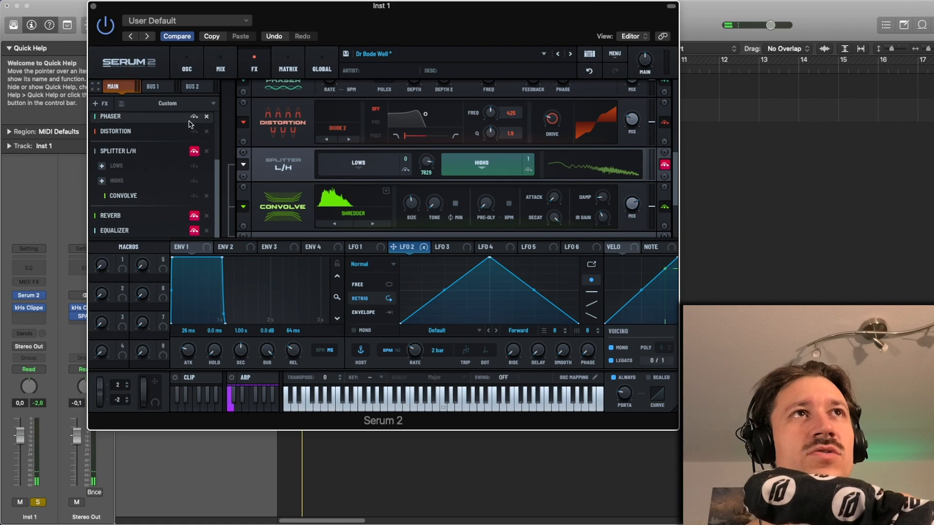
left_click(187, 68)
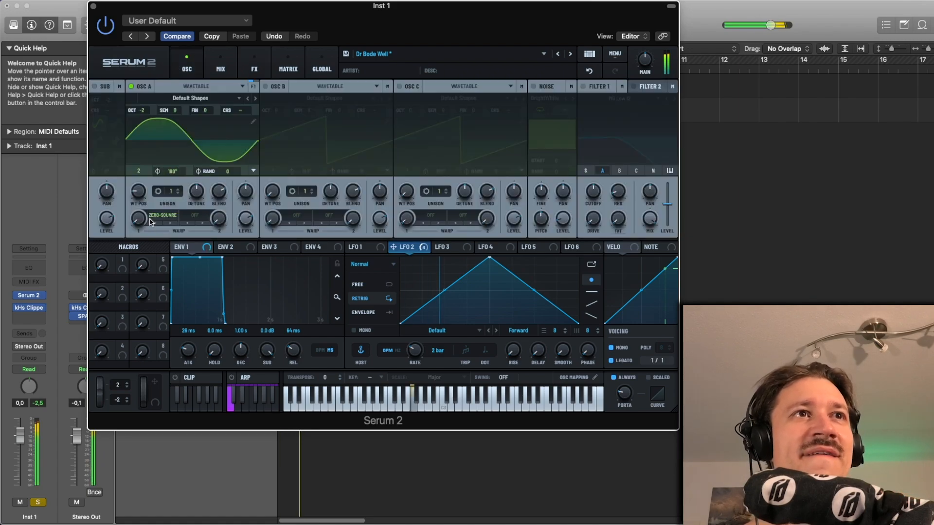
left_click(150, 223)
left_click(167, 223)
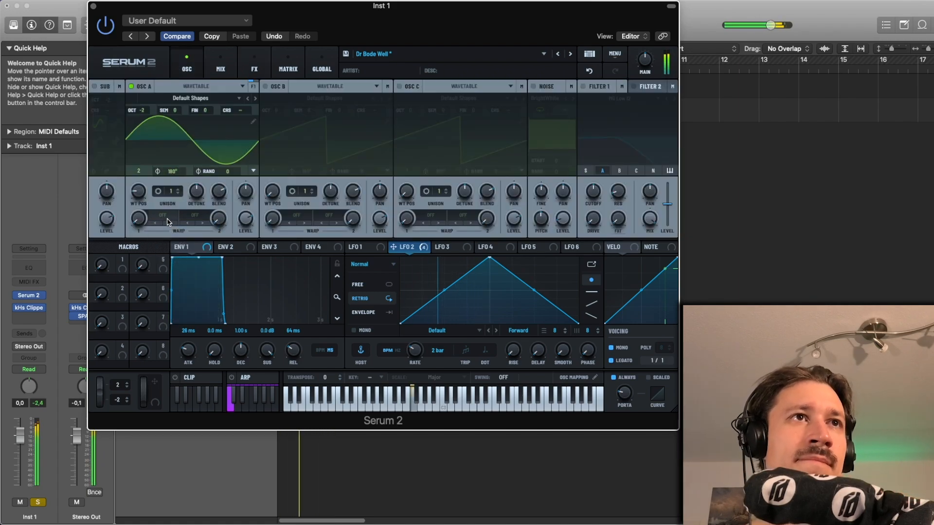
left_click(589, 70)
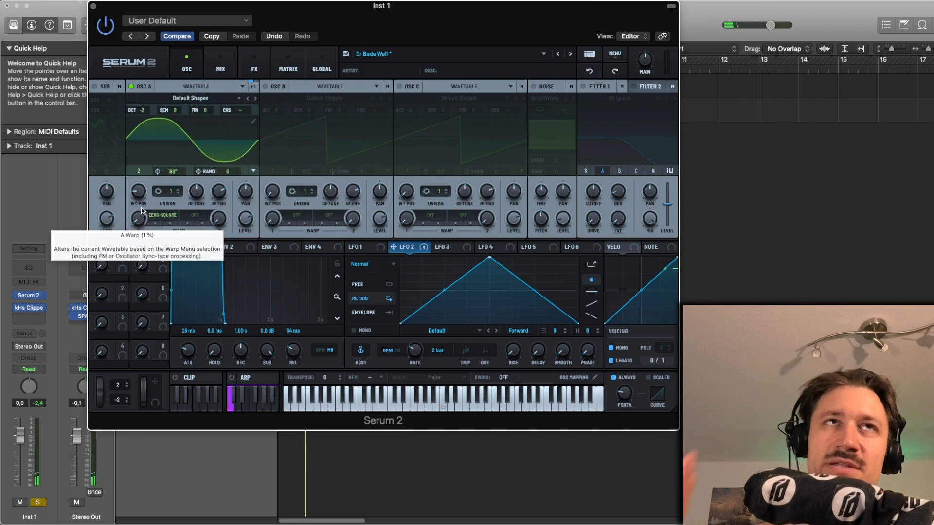
- Return to the main effects chain, re-enable the Splitter L/H and play the patch
left_click(250, 73)
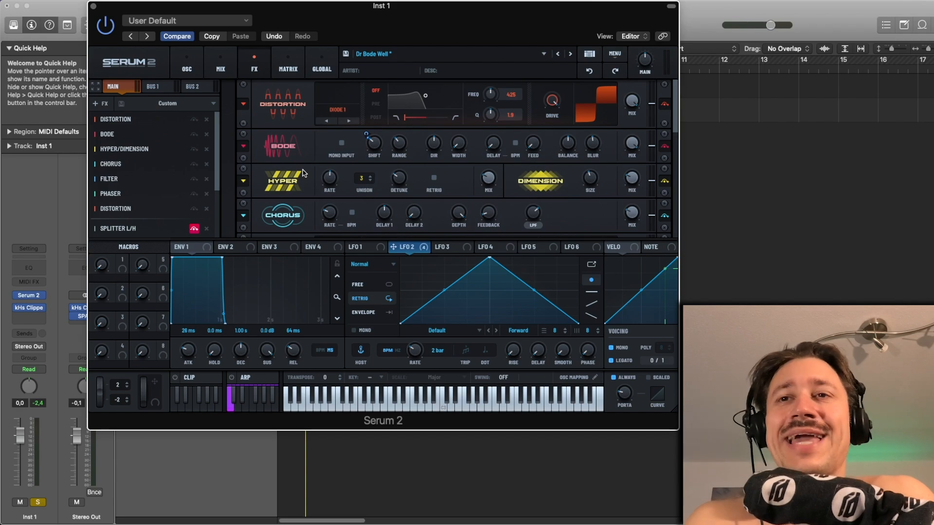
left_click_drag(219, 173, 217, 224)
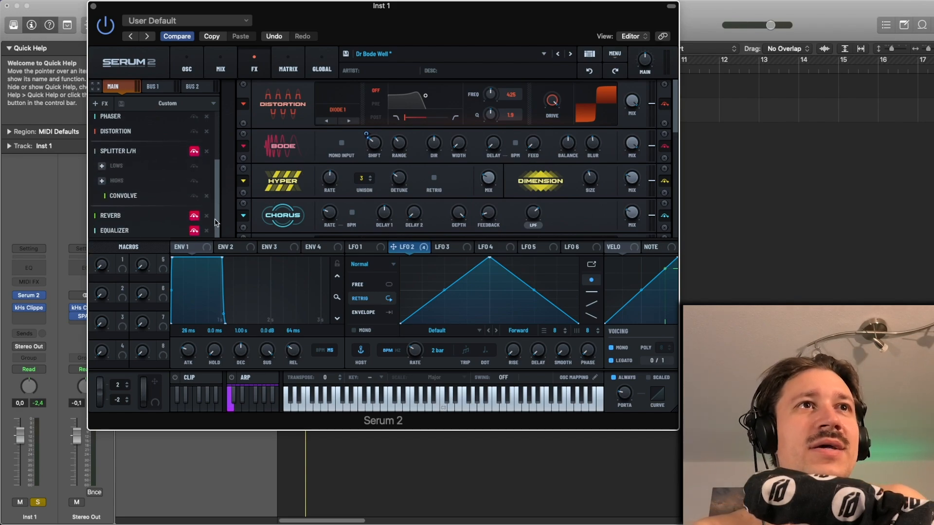
left_click(193, 152)
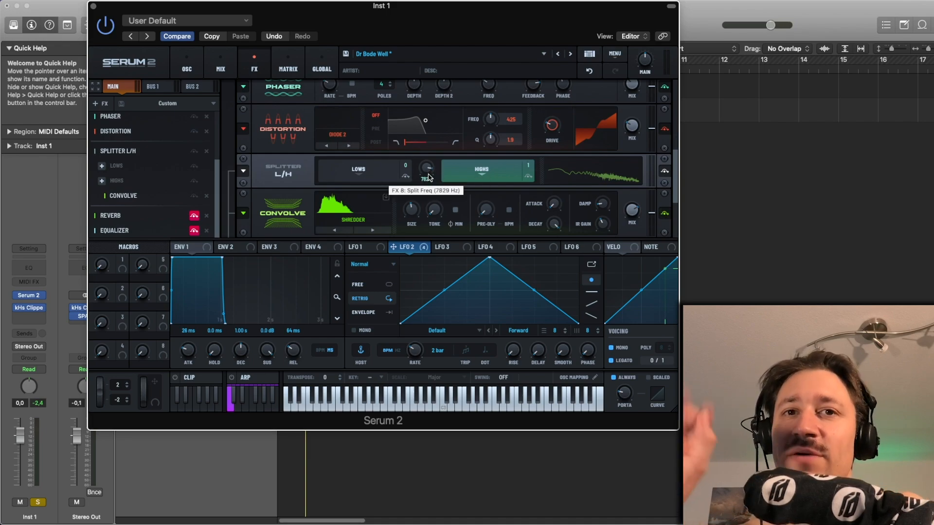
key("space")
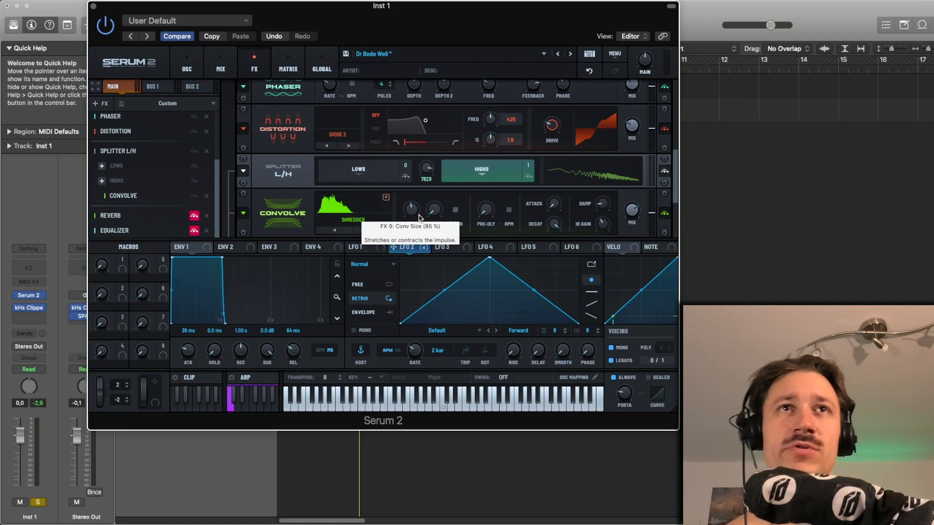
- Browse the factory impulse response categories for the Convolve effect and close the list, keeping Shredder
left_click(353, 219)
mouse_move(381, 239)
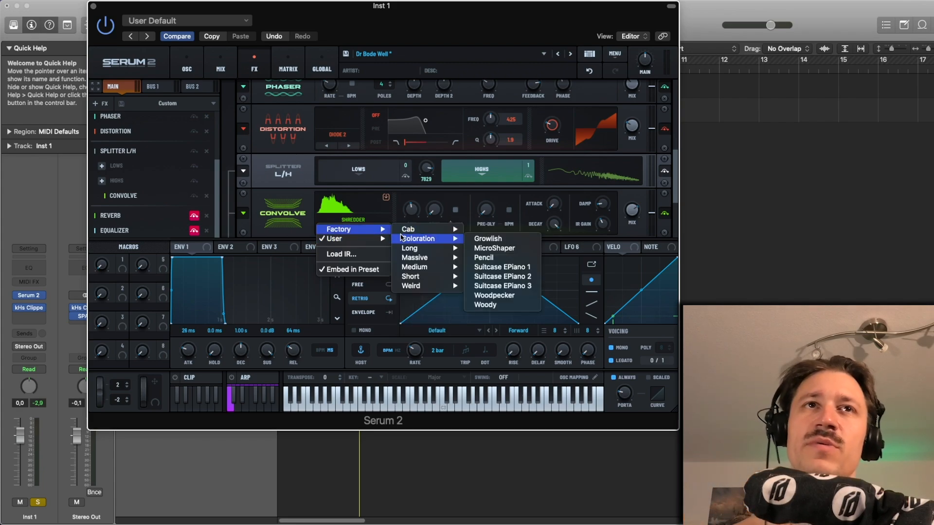
left_click(366, 220)
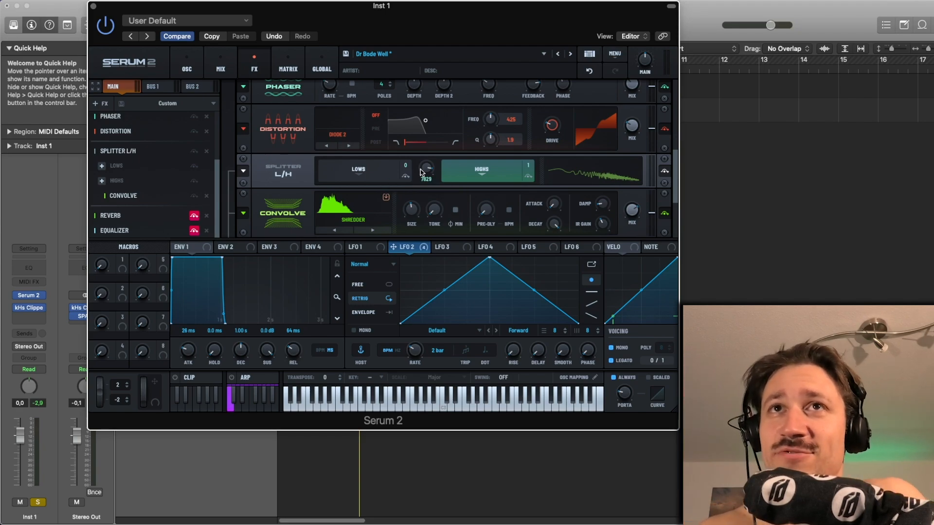
- Play the patch while adjusting the Convolve effect's mix to about 72%, and stop playback
mouse_move(625, 207)
key("space")
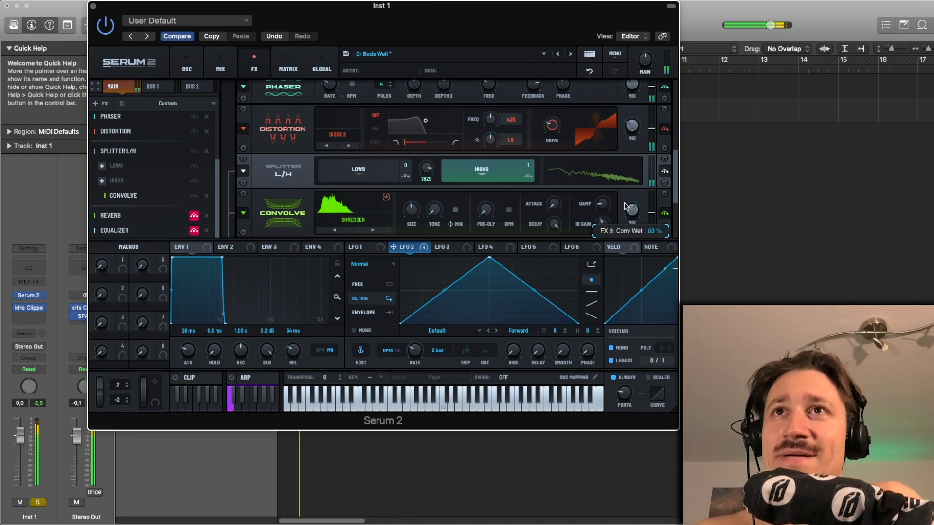
mouse_move(625, 206)
left_mouse_down()
mouse_move(632, 229)
mouse_move(632, 210)
left_mouse_up()
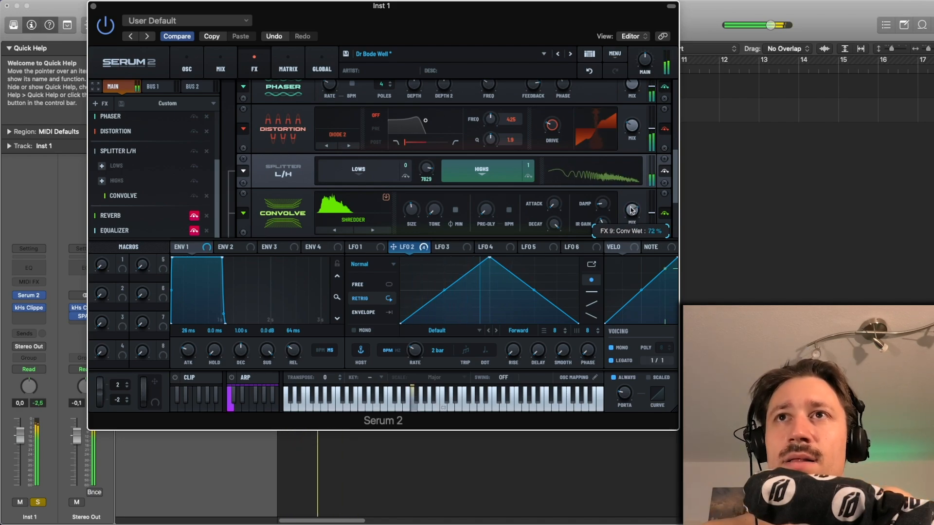
key("space")
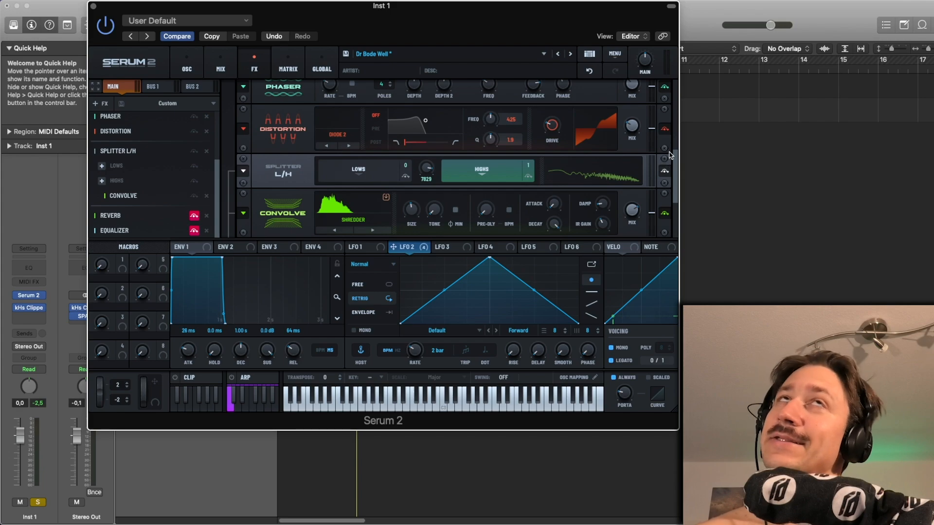
- Re-enable the Convolve, Reverb and Equalizer effects at the end of the main chain and audition the patch
left_click_drag(677, 145, 675, 185)
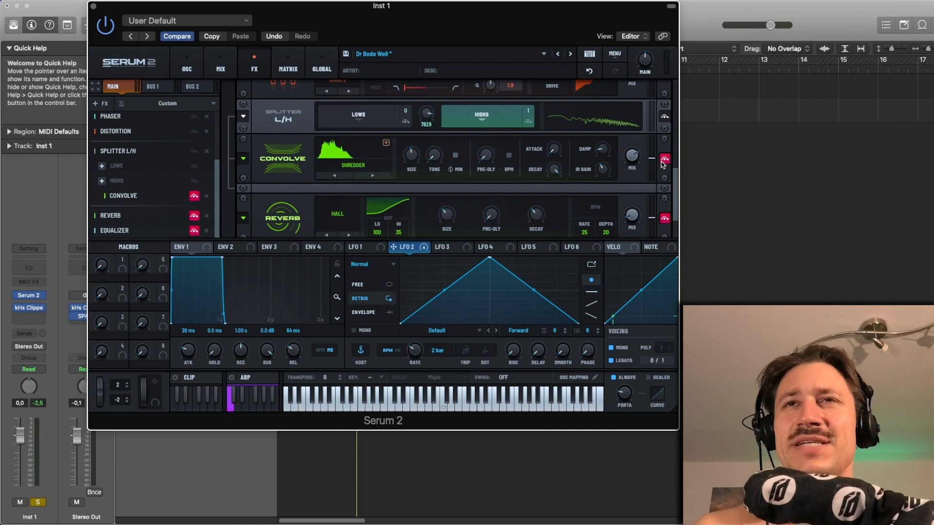
left_click(664, 160)
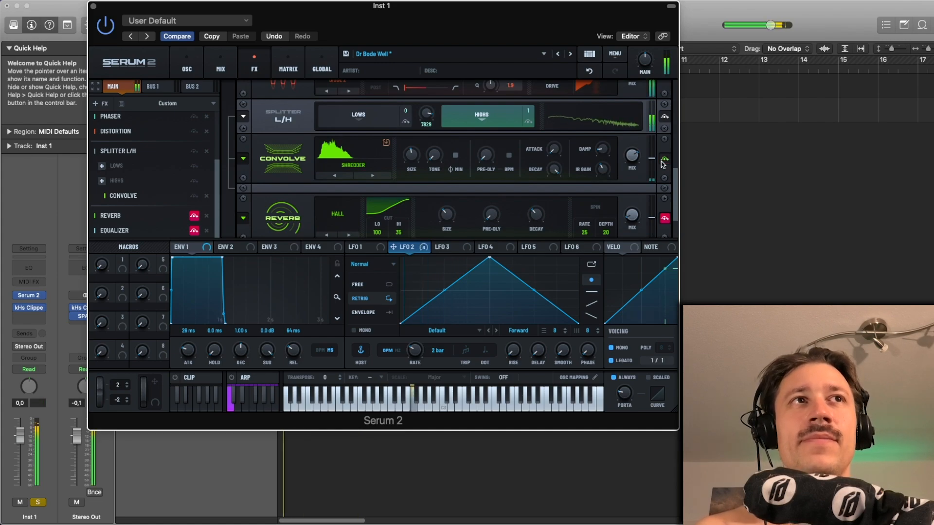
scroll(668, 201, "down", 3)
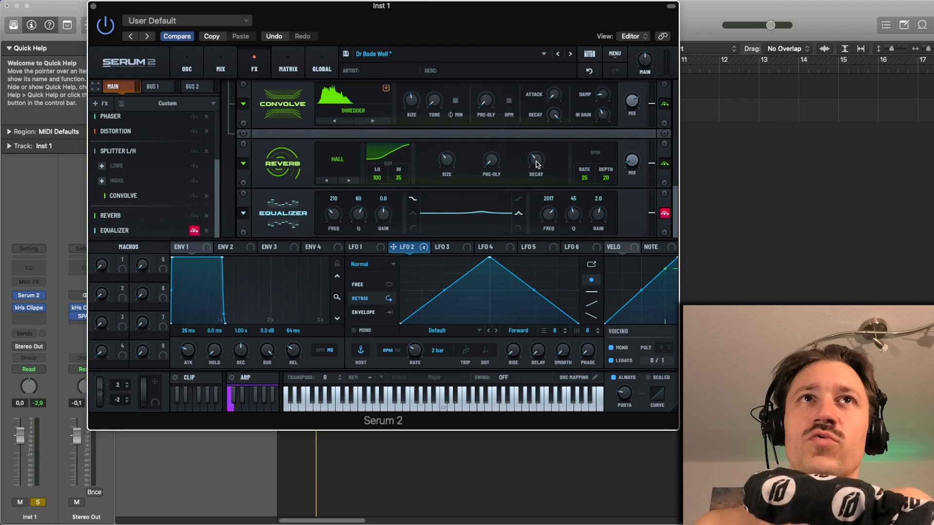
key("space")
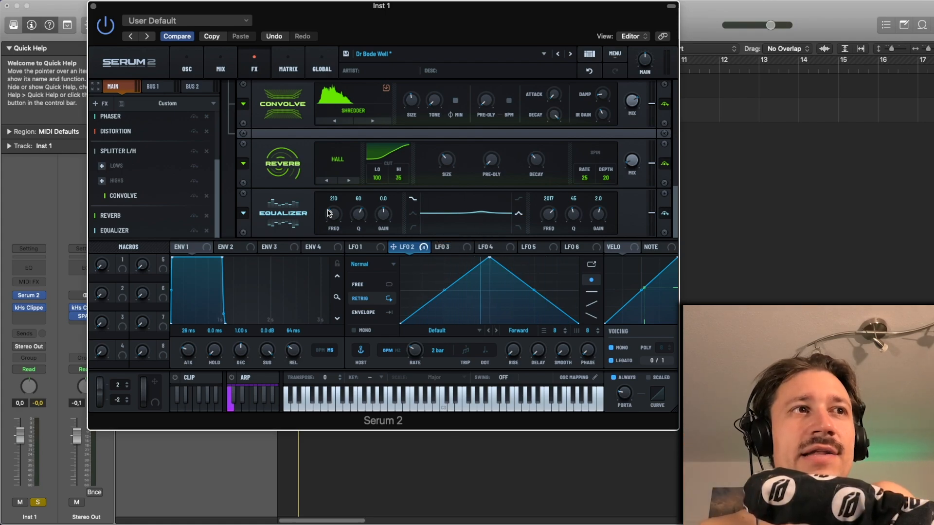
- Take the Inst 1 track off solo, view the synth's mixer during playback and return to the main effects chain
left_click(40, 502)
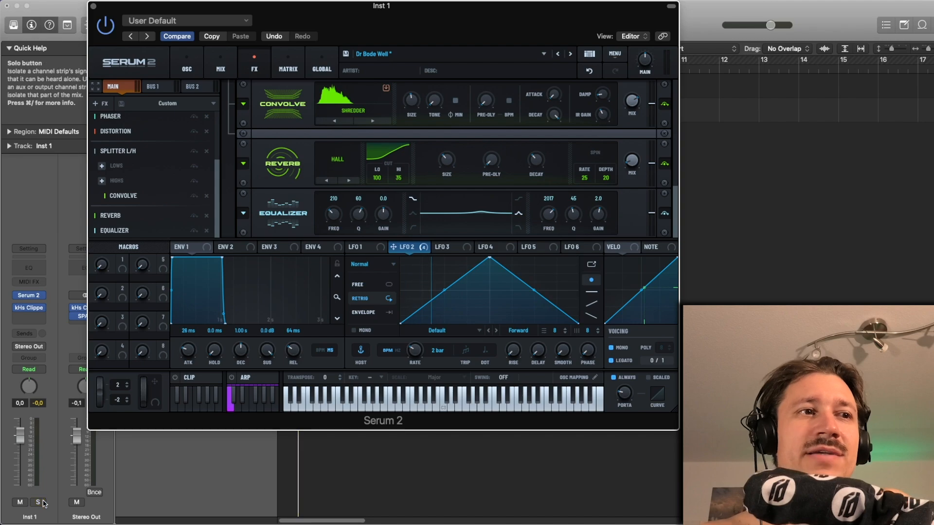
left_click(221, 66)
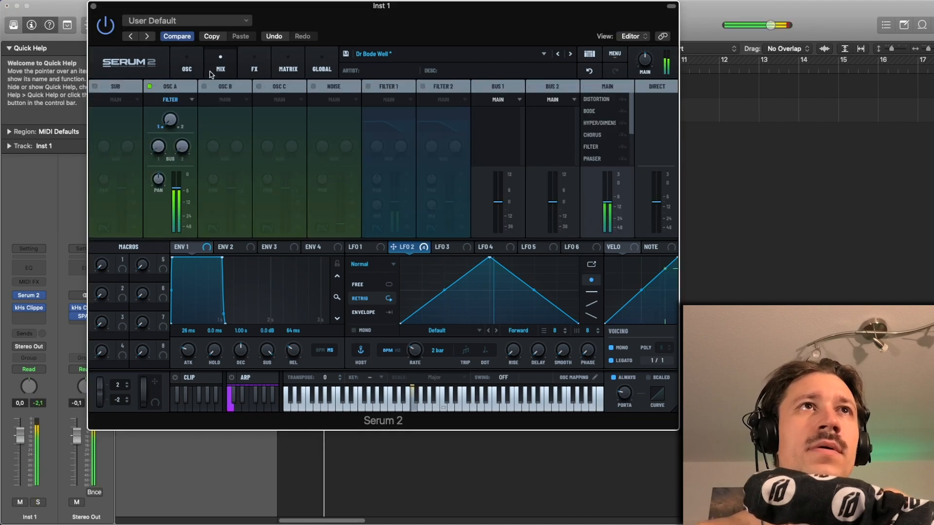
left_click(254, 66)
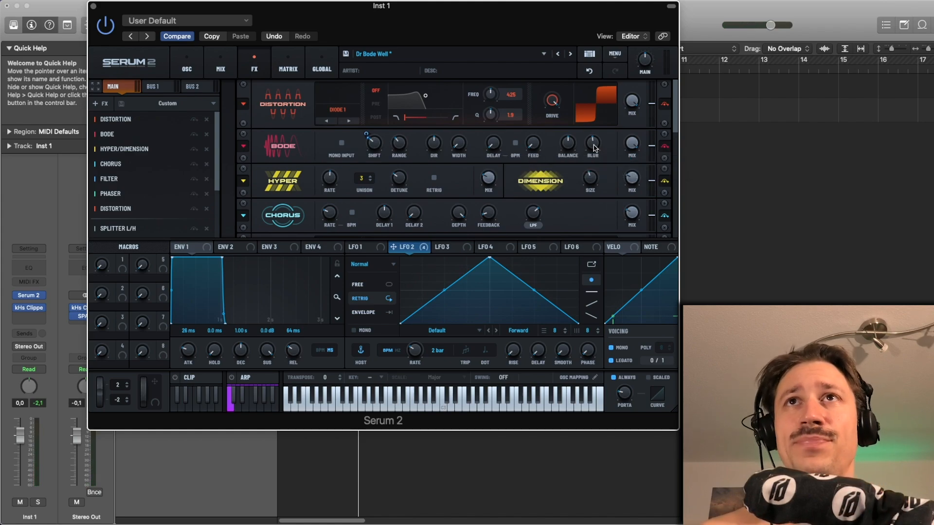
- Adjust the Bode effect's Blur and audition the patch
mouse_move(594, 148)
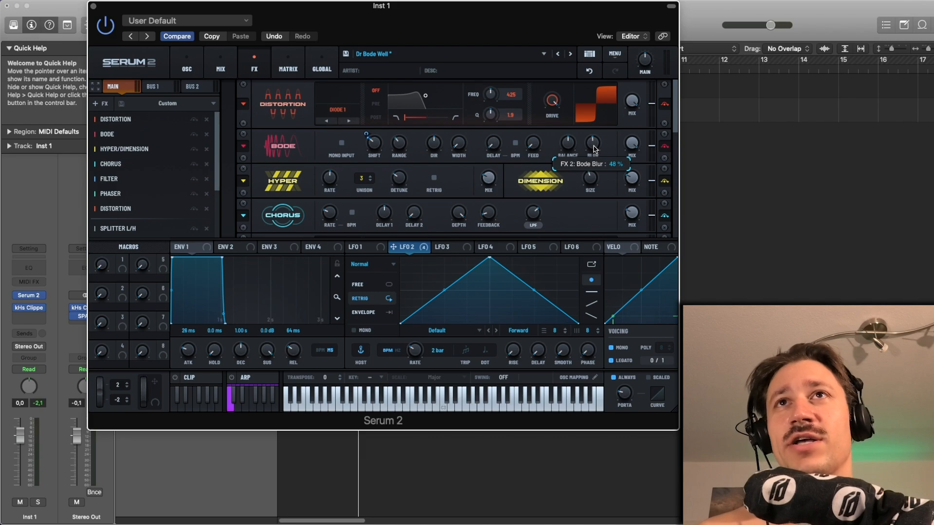
left_click_drag(594, 150, 593, 153)
key("space")
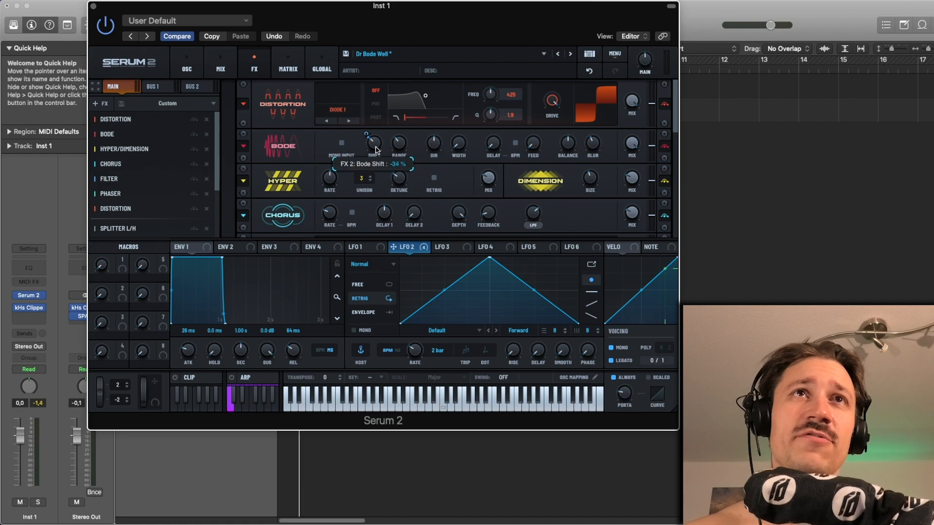
- Adjust the Bode effect's Shift while the patch plays, and stop playback
key("space")
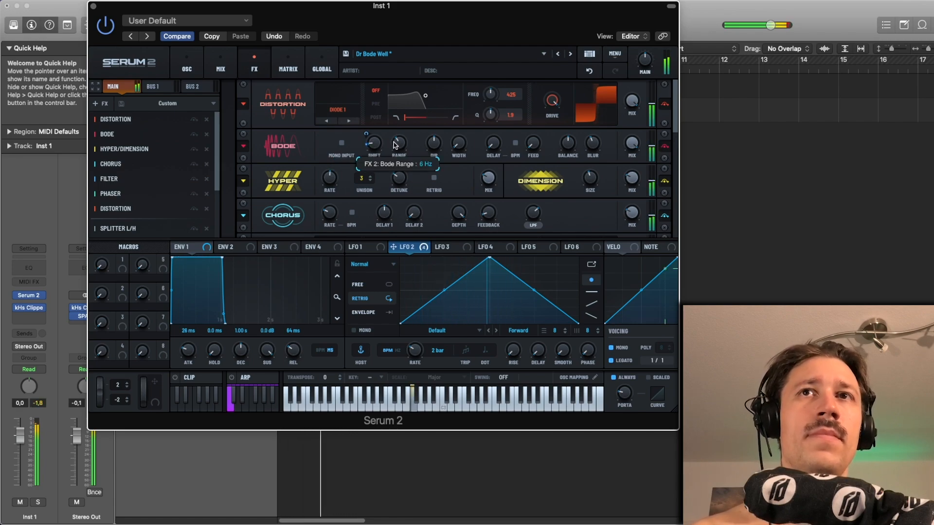
left_click_drag(380, 146, 381, 145)
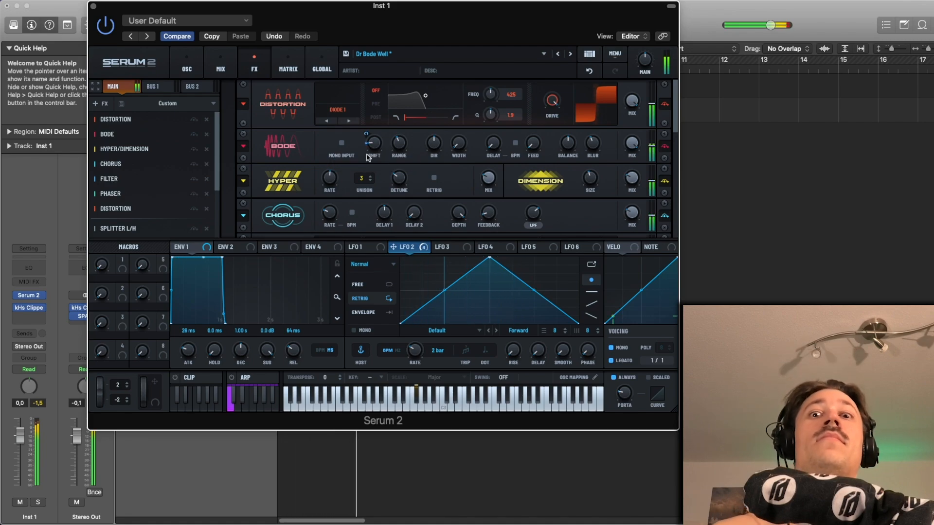
key("space")
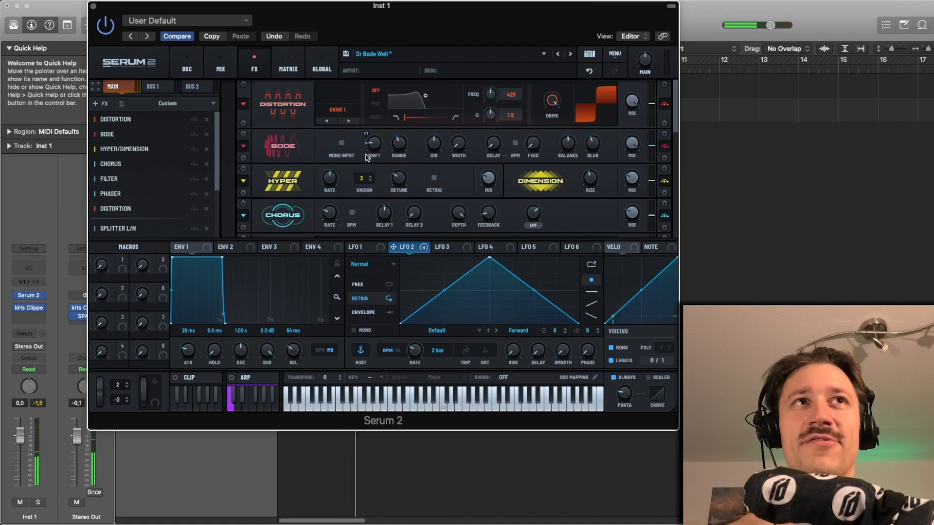